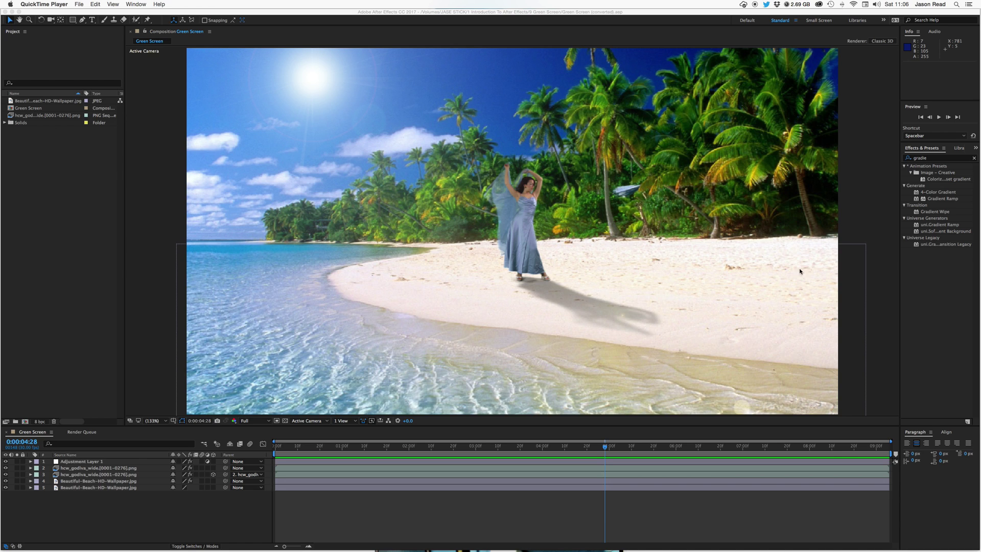
- Preview the finished beach composite from the first frame
left_click(558, 515)
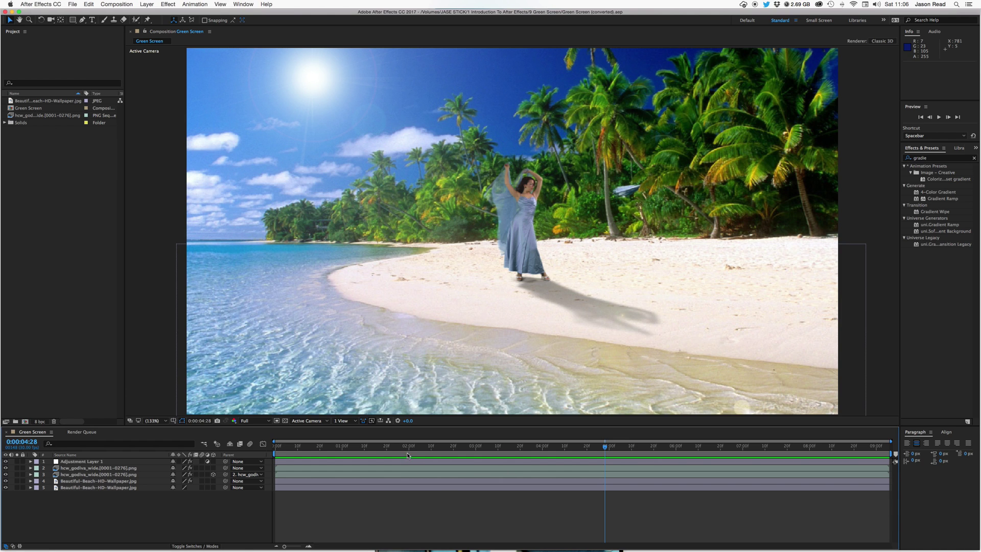
left_click_drag(407, 453, 264, 449)
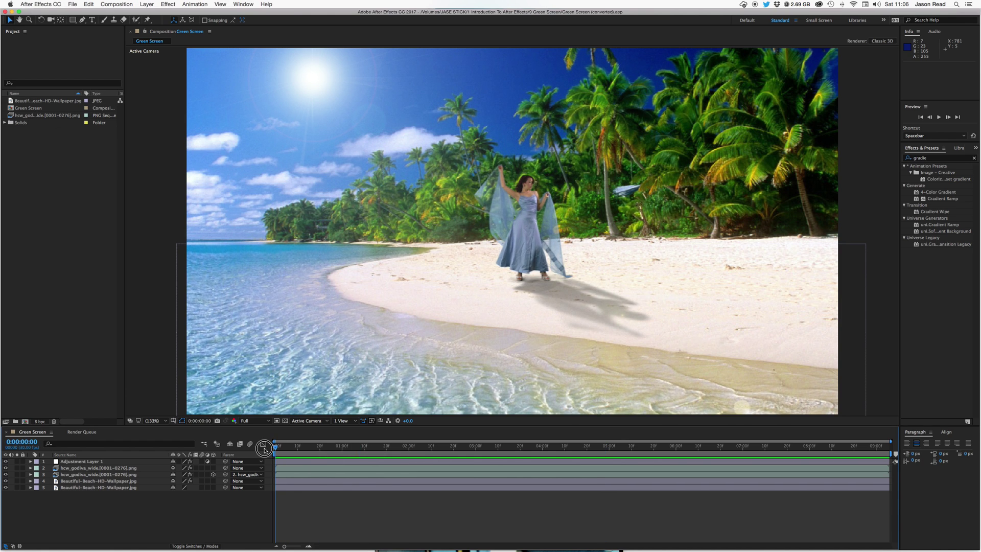
left_click(132, 299)
key("space")
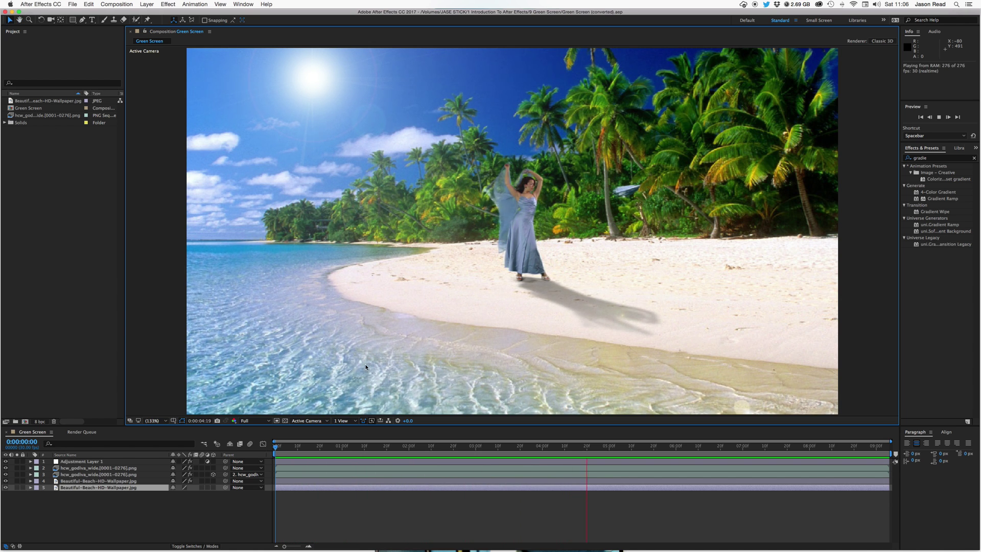
left_click(424, 507)
key("Home")
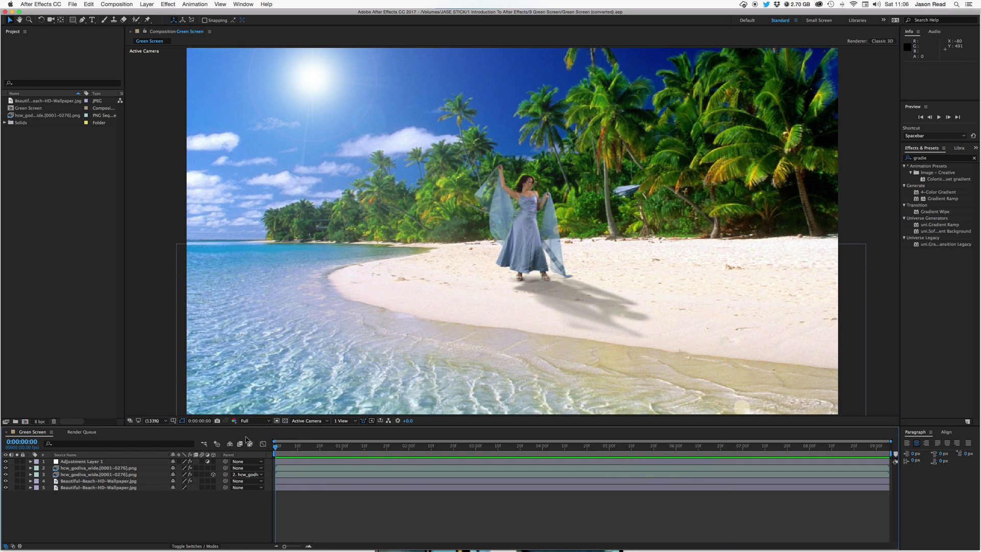
- Create the hcw_godiva_wide composition from the dancer sequence at Full preview resolution
left_click(92, 322)
left_click(47, 115)
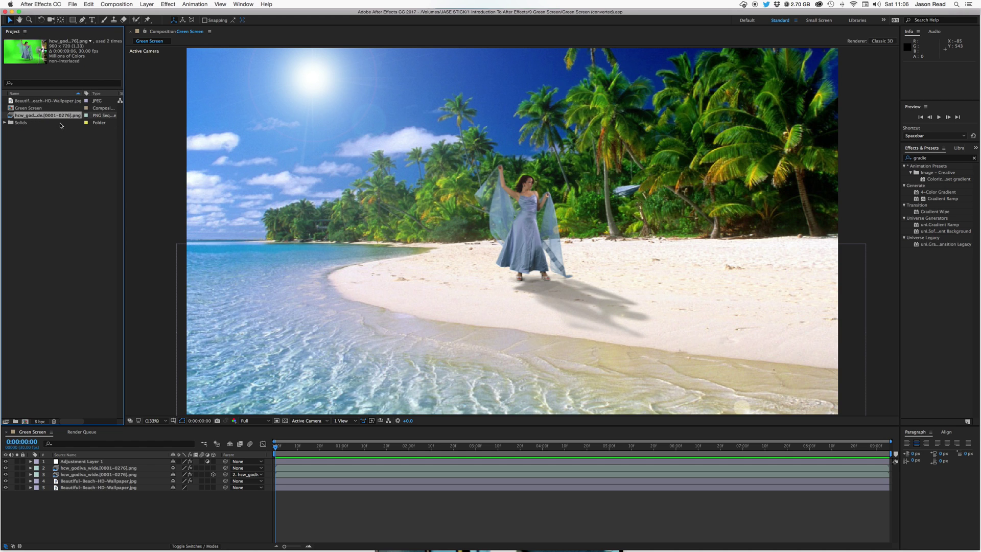
left_click_drag(11, 118, 26, 423)
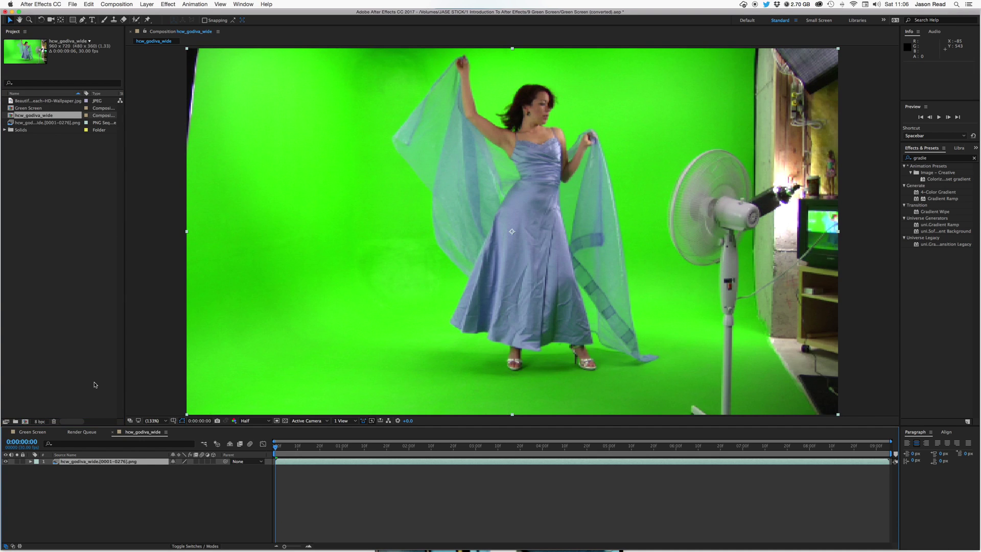
left_click(253, 421)
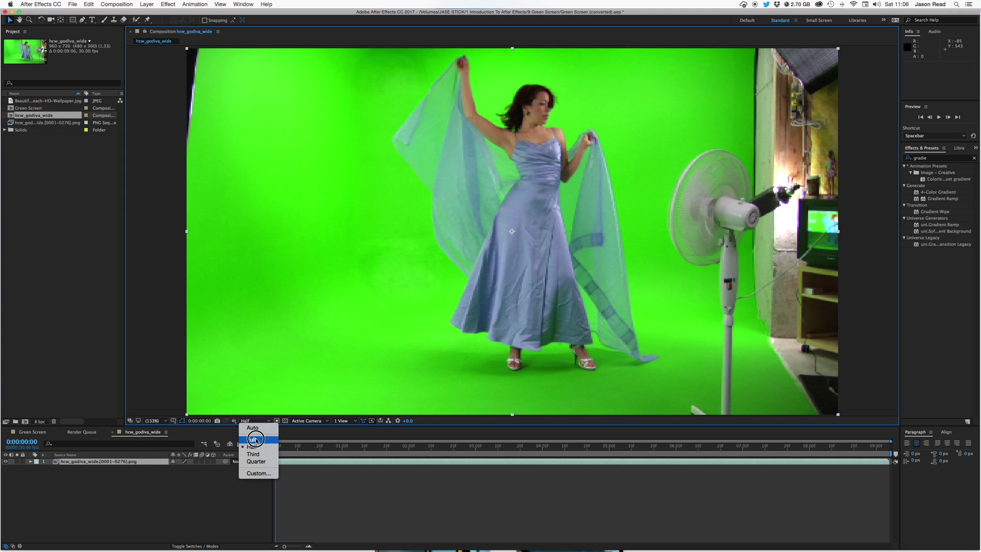
left_click(251, 442)
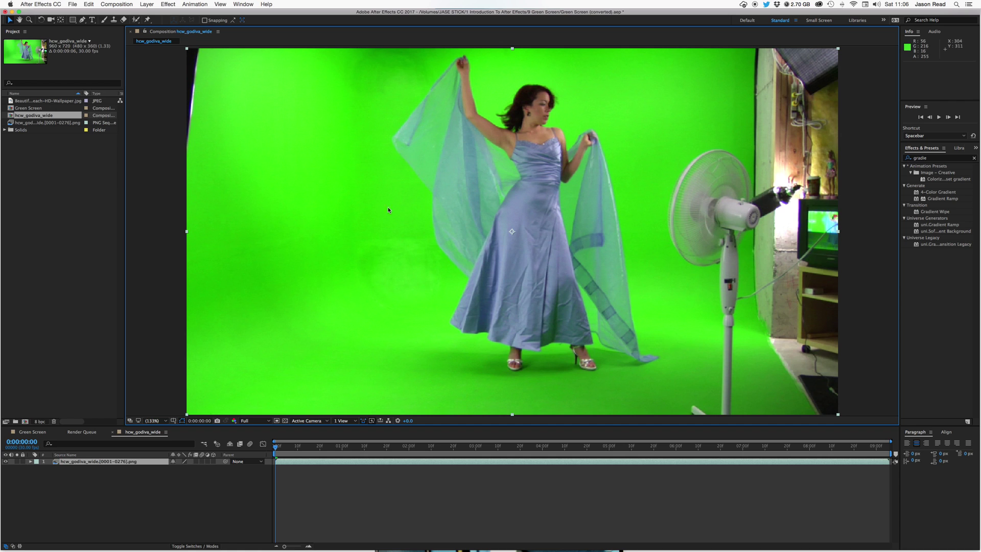
- Draw an 11-point closed Pen mask around the dancer, leaving out the fan
left_click(82, 20)
left_click_drag(377, 75, 390, 67)
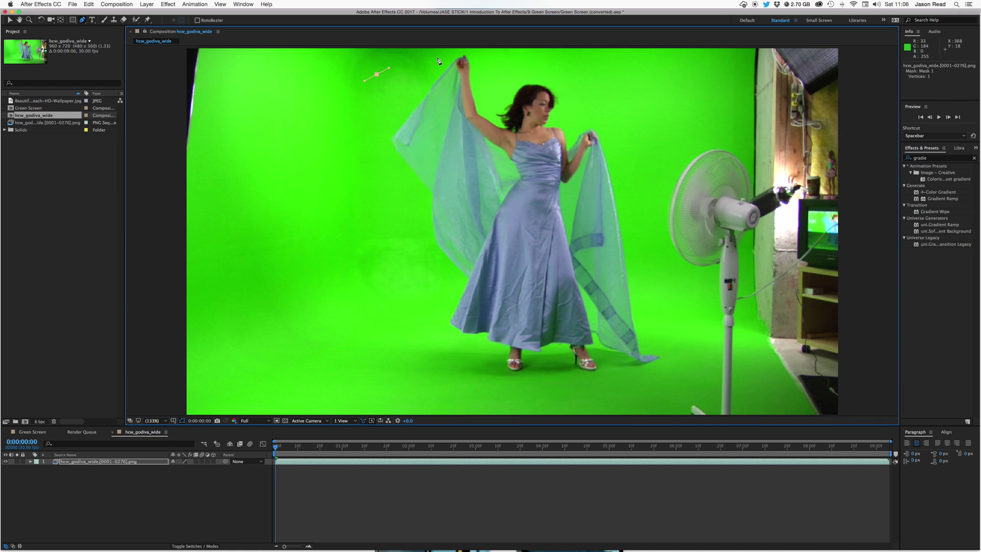
left_click_drag(446, 50, 460, 51)
left_click_drag(642, 66, 663, 237)
left_click(678, 332)
left_click_drag(671, 390, 630, 402)
left_click_drag(462, 400, 450, 401)
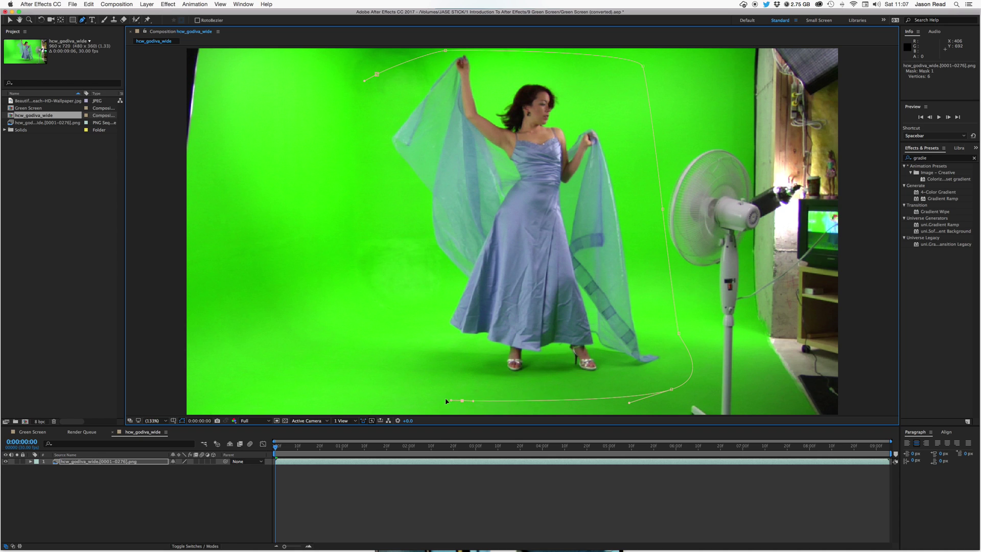
left_click(403, 384)
left_click_drag(385, 269, 383, 261)
left_click(363, 196)
left_click(365, 100)
left_click(377, 74)
- Preview the masked footage, then reselect the dancer layer
key("space")
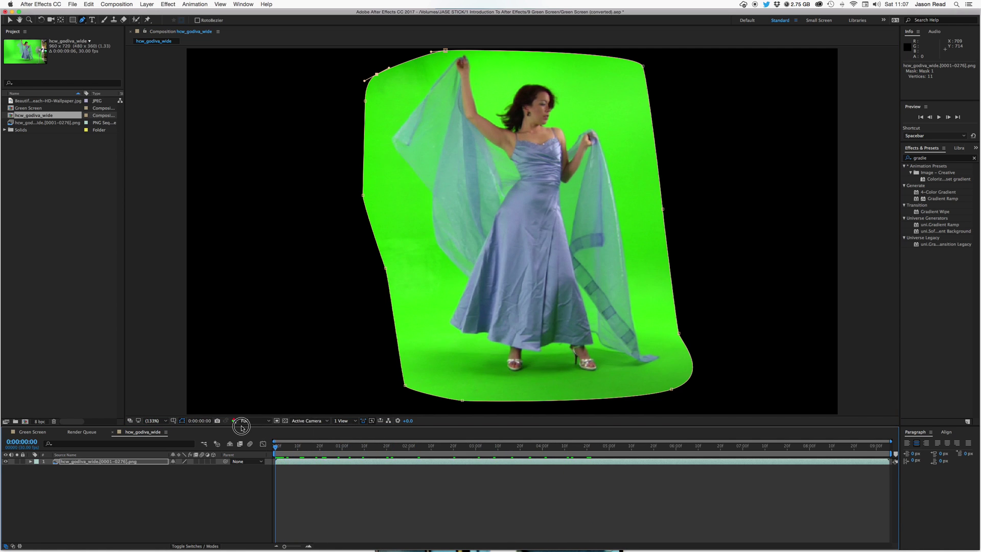
key("space")
left_click(480, 527)
left_click(489, 463)
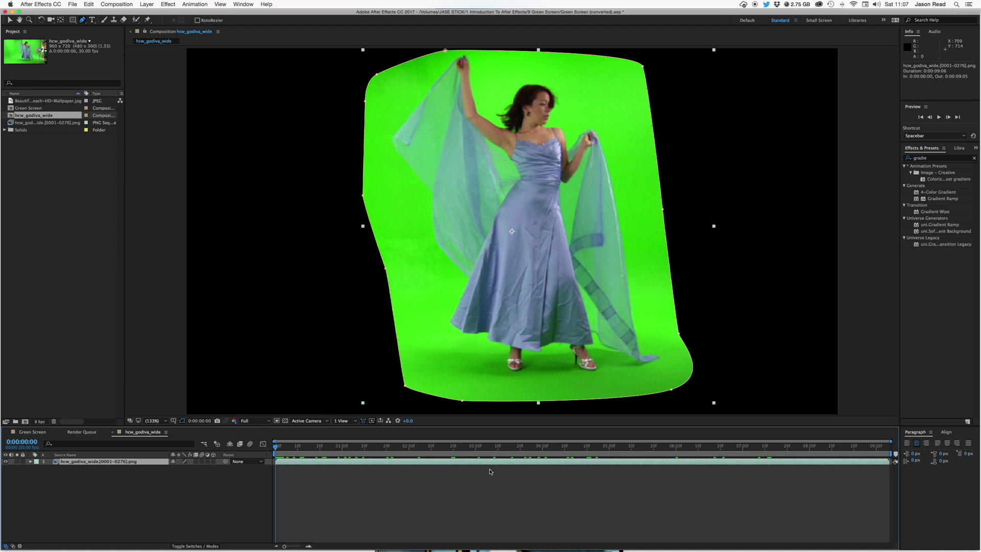
- Apply Keylight (1.2) to the dancer layer via an Effects & Presets search
left_click(946, 159)
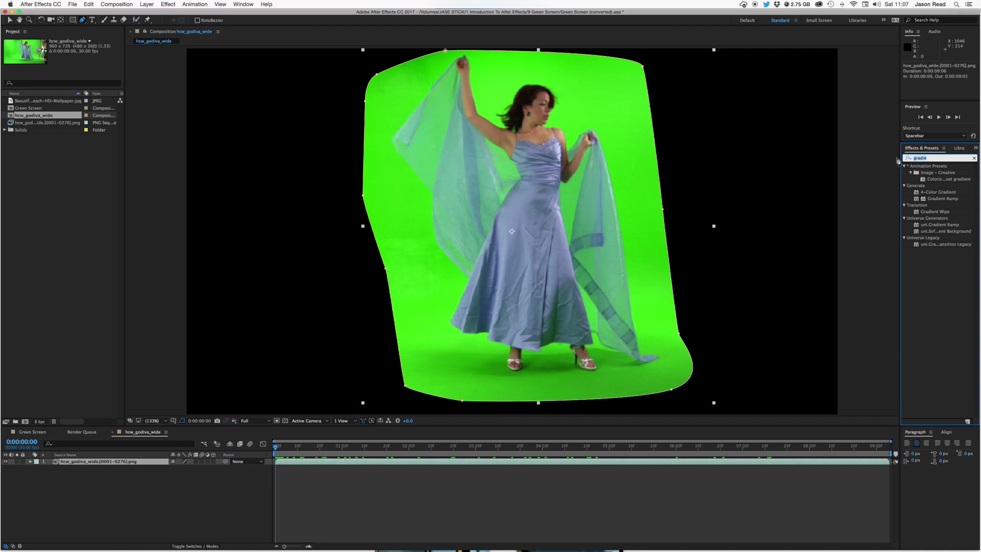
key("super+a")
type("keyl")
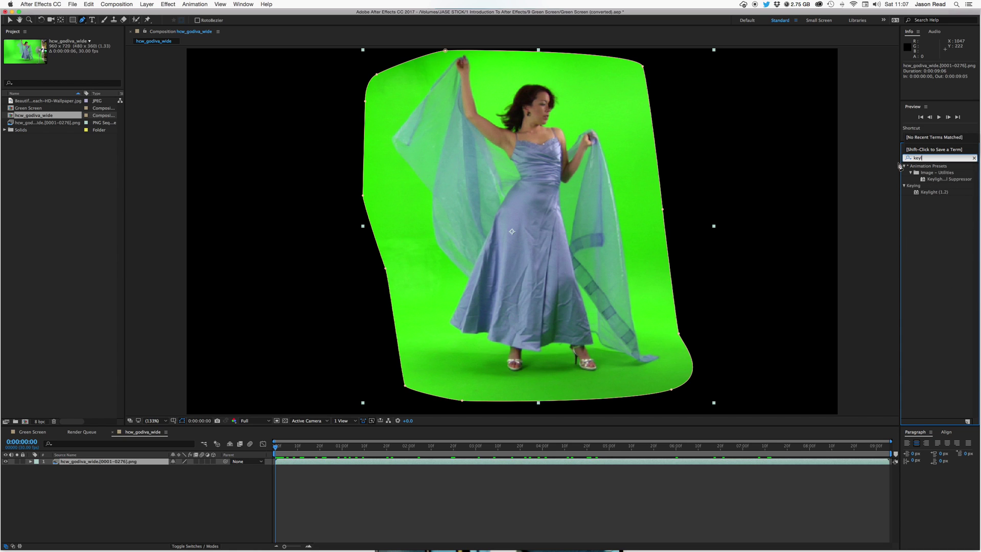
left_click_drag(918, 192, 667, 465)
- Sample the green backdrop as Keylight's Screen Colour
key("v")
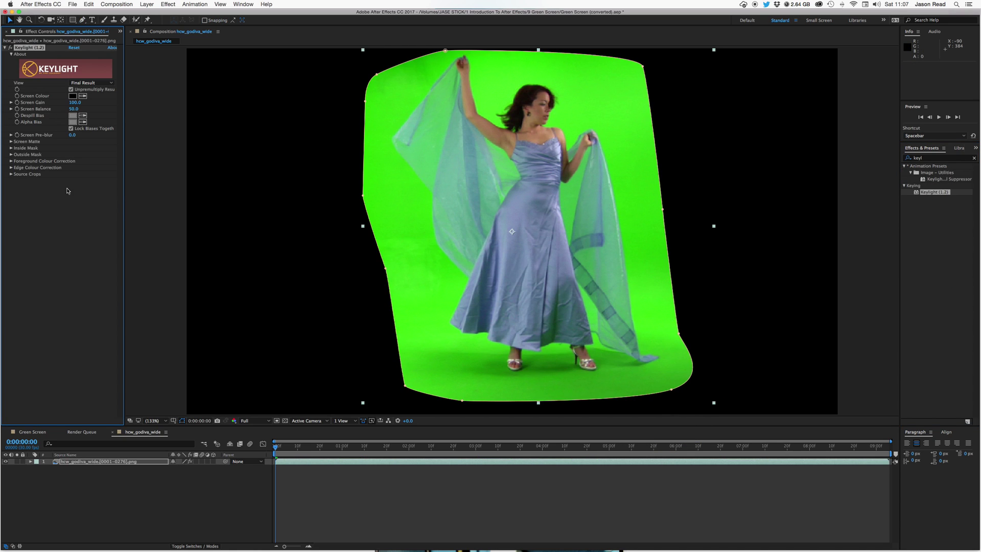
left_click(83, 96)
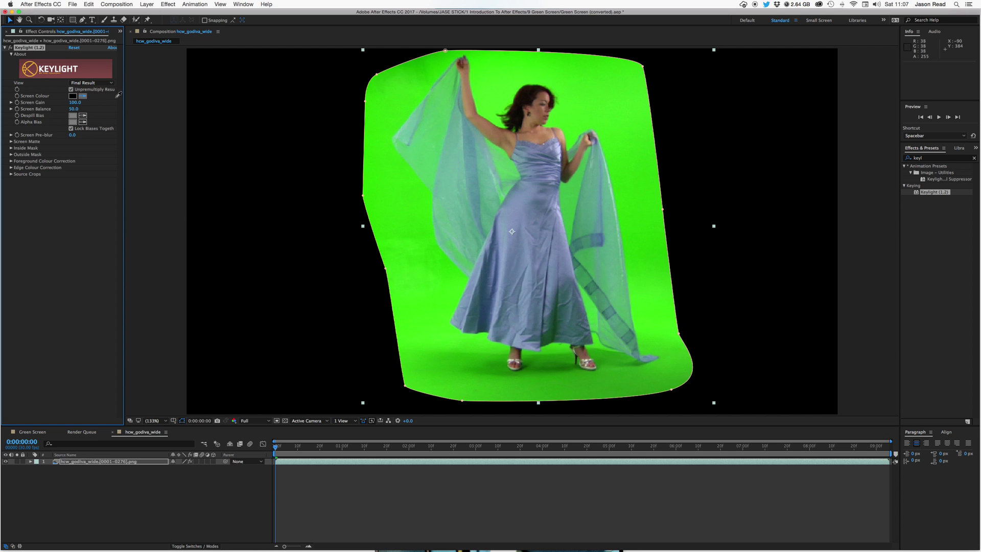
left_click(629, 223)
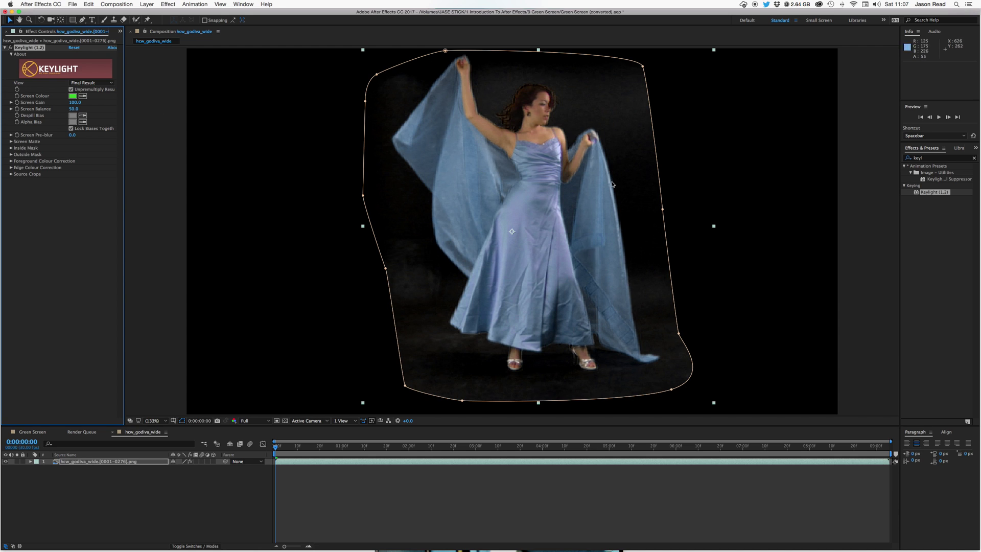
left_click(111, 83)
- In Screen Matte view, set Clip Black to 40 and Clip White to 74
left_click(116, 120)
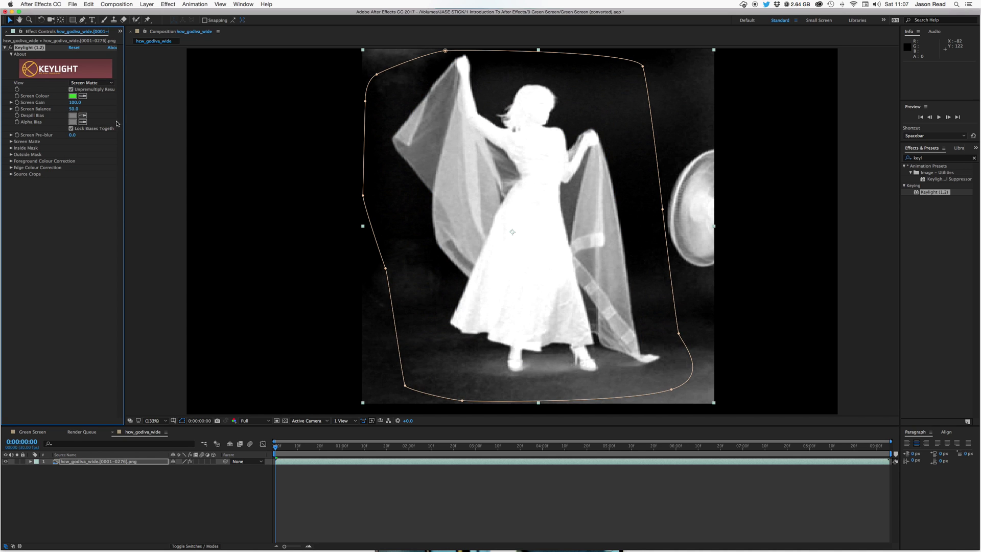
left_click(11, 142)
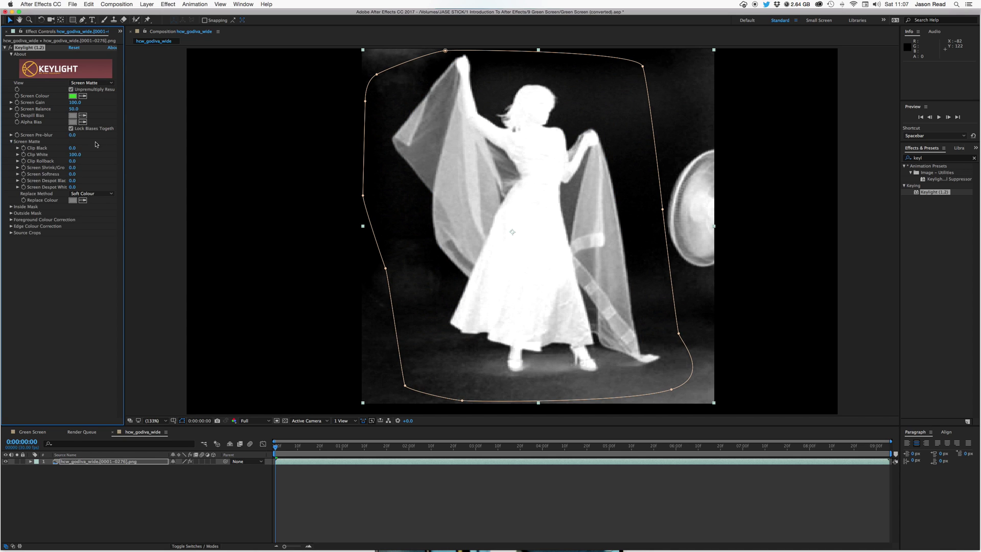
left_click_drag(72, 148, 85, 152)
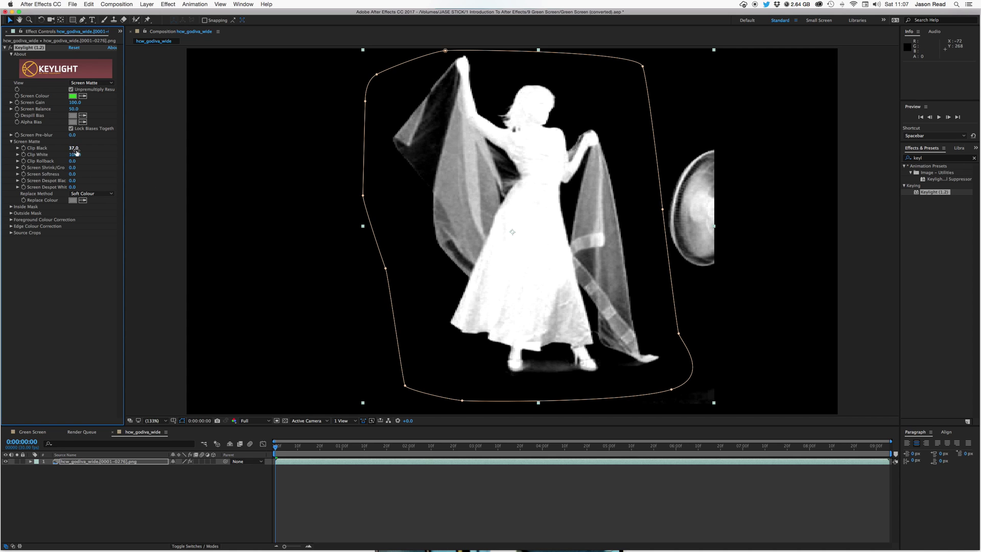
mouse_move(77, 152)
left_mouse_down()
mouse_move(67, 159)
mouse_move(74, 150)
left_mouse_up()
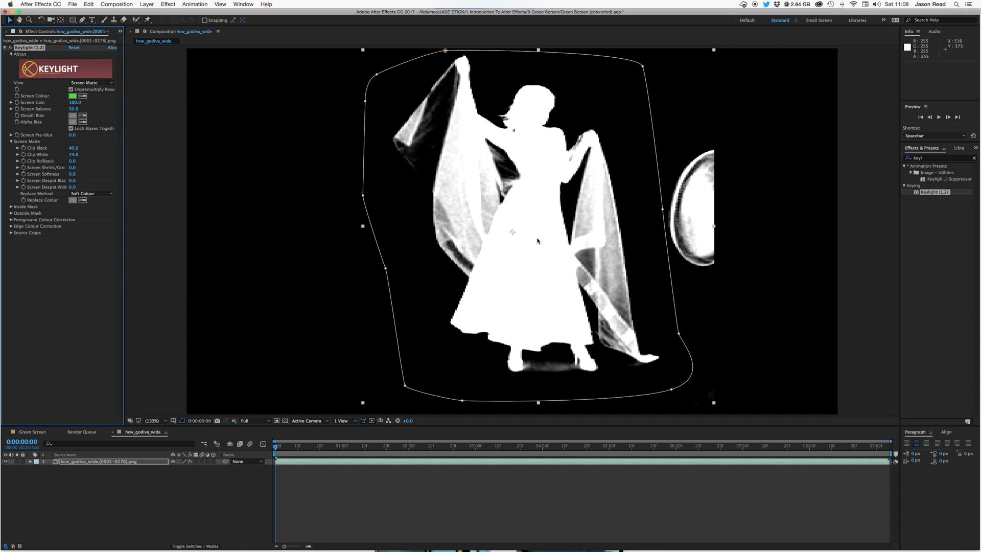
- Switch Keylight's view back to Final Result and close Effect Controls
left_click(97, 82)
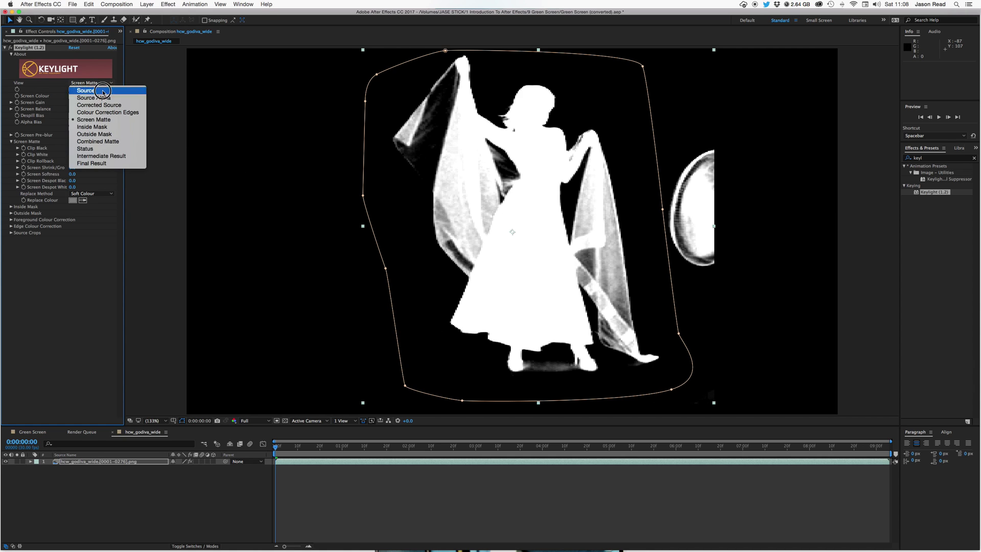
left_click(119, 164)
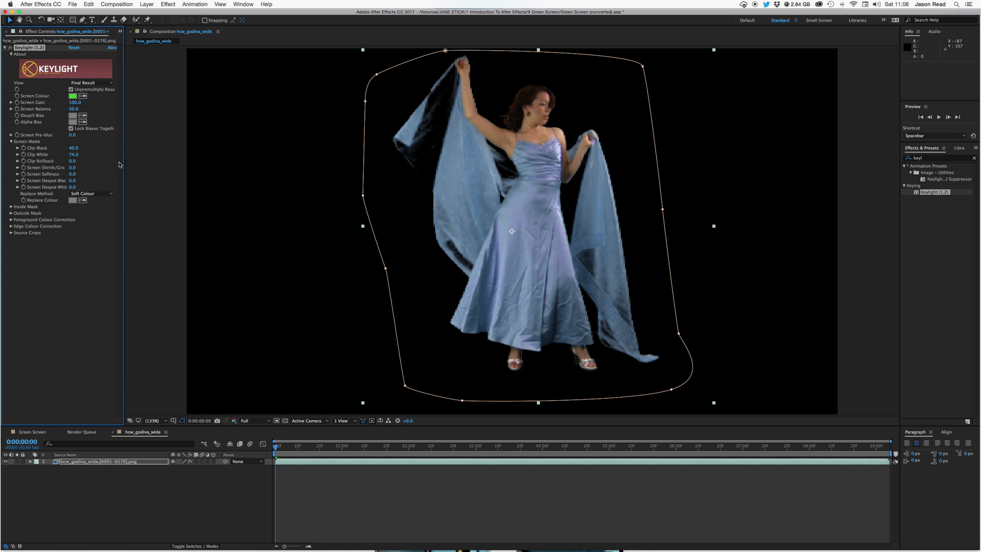
left_click(438, 476)
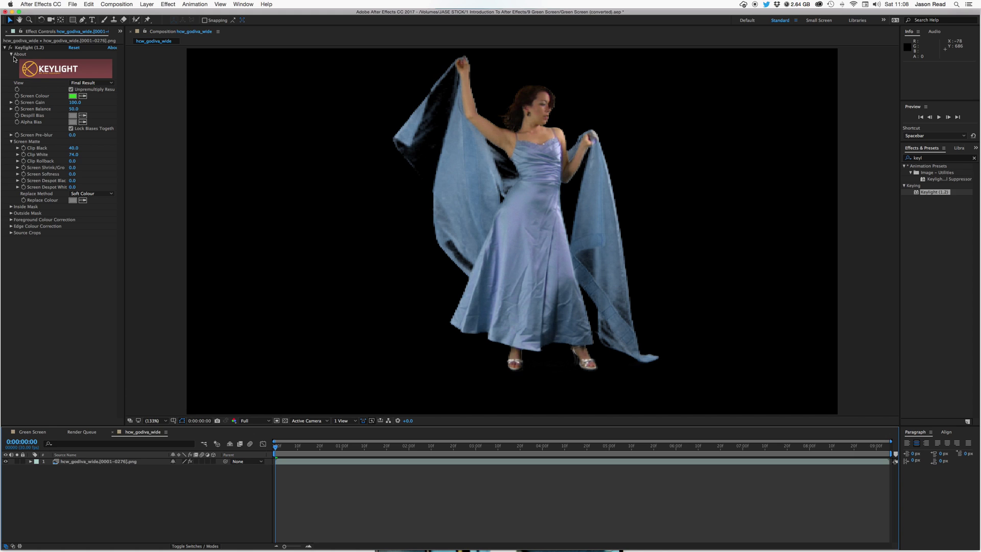
left_click(6, 31)
- Place the beach wallpaper layer beneath the keyed dancer
left_click(52, 145)
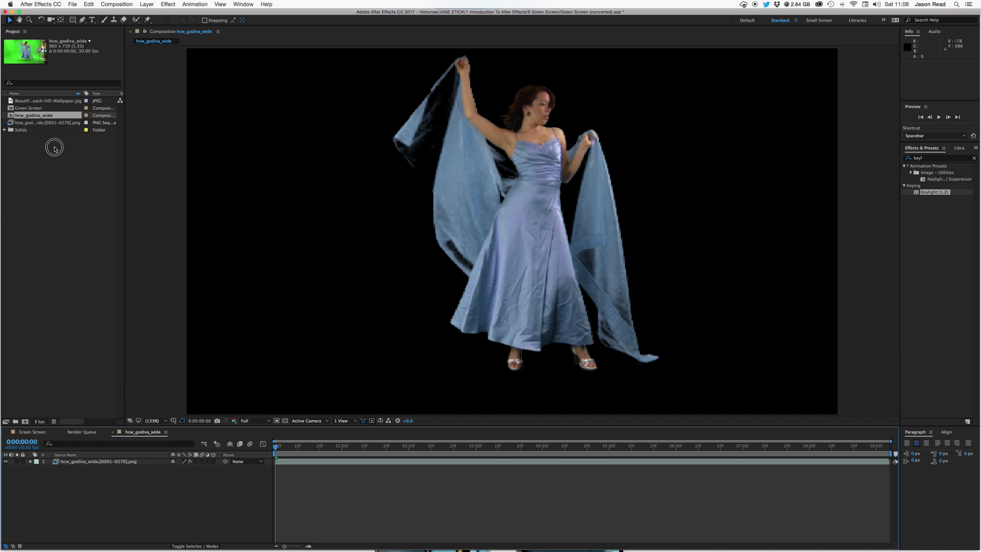
left_click_drag(40, 101, 264, 512)
left_click(369, 462)
- Scale the dancer to 33% and move her onto the sand below the palms
key("s")
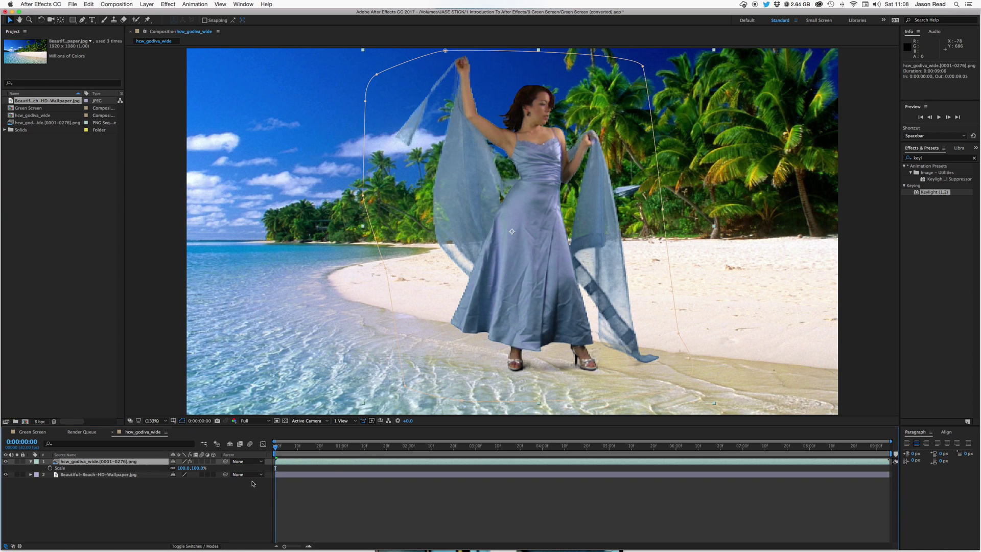
left_click_drag(182, 468, 160, 475)
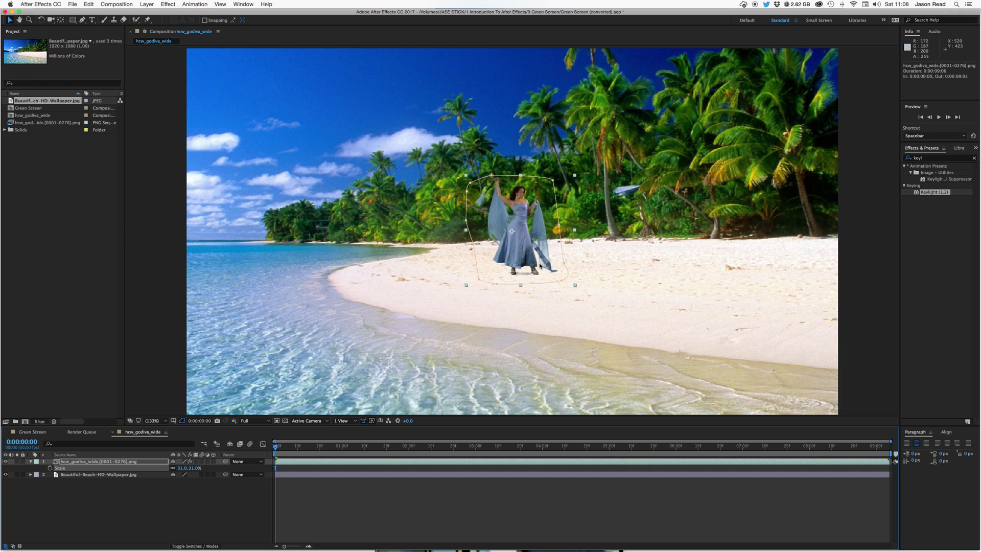
mouse_move(528, 258)
left_mouse_down()
mouse_move(511, 258)
mouse_move(544, 262)
left_mouse_up()
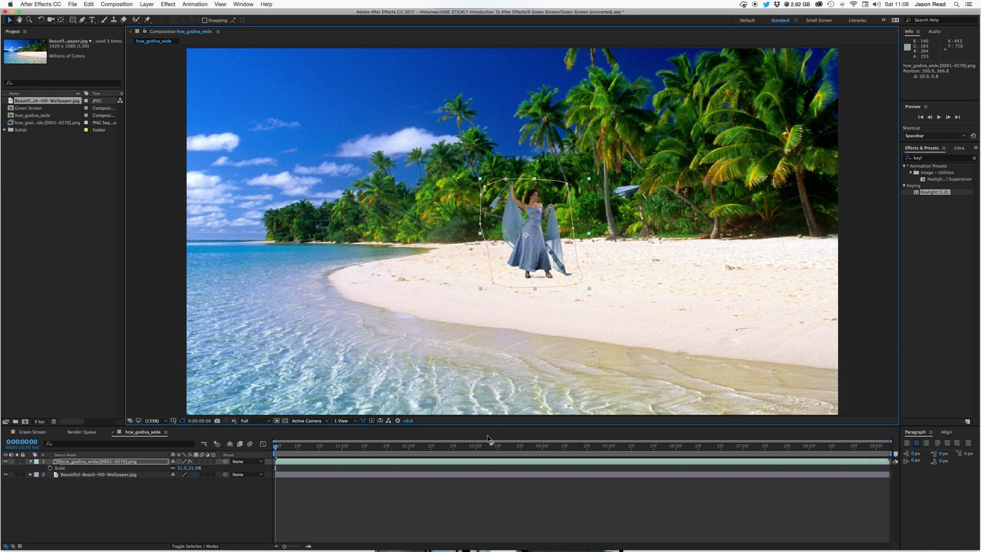
left_click(475, 490)
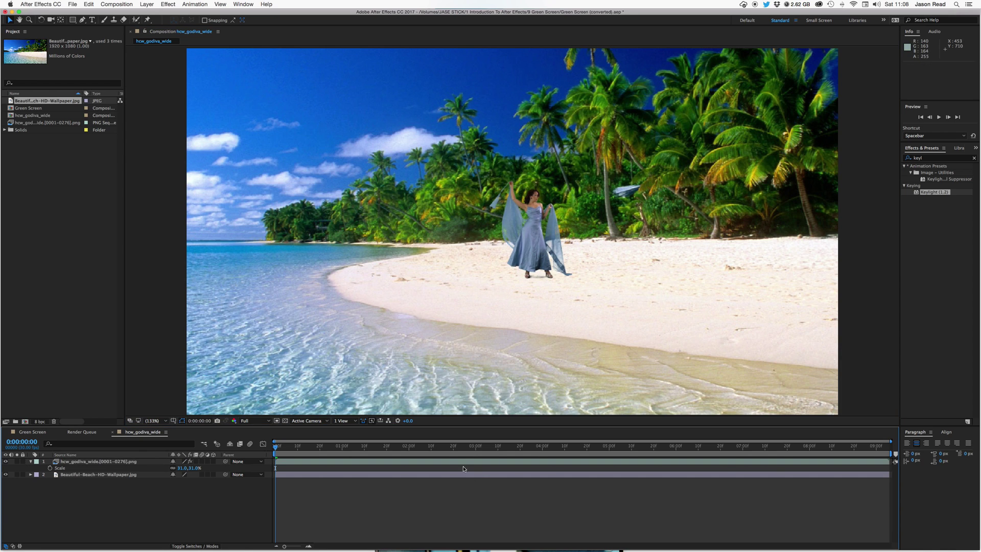
left_click(464, 468)
left_click_drag(187, 468, 187, 469)
left_click(394, 477)
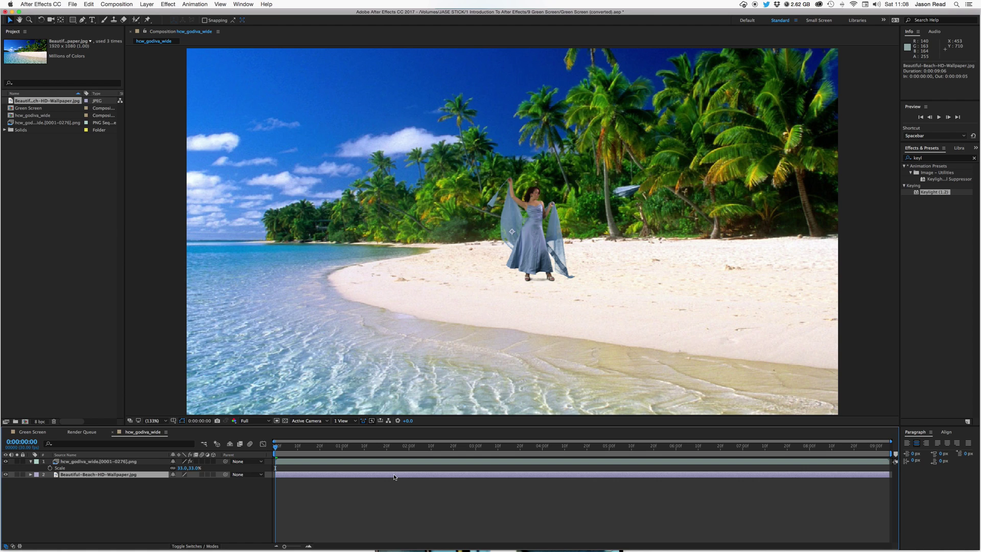
left_click(29, 462)
- Duplicate the dancer, move the copy's anchor point to her feet, and make it 3D
left_click(110, 463)
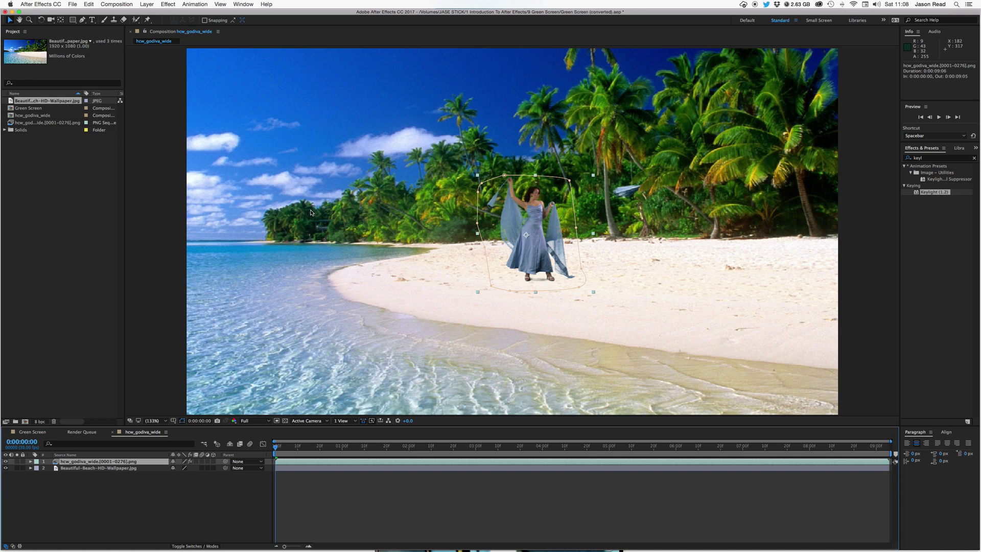
key("super+d")
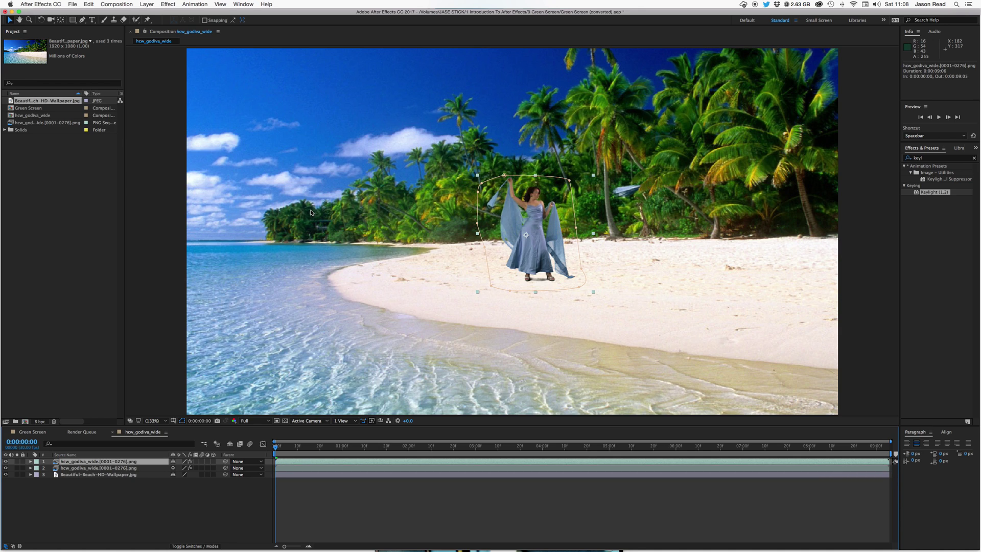
left_click(60, 19)
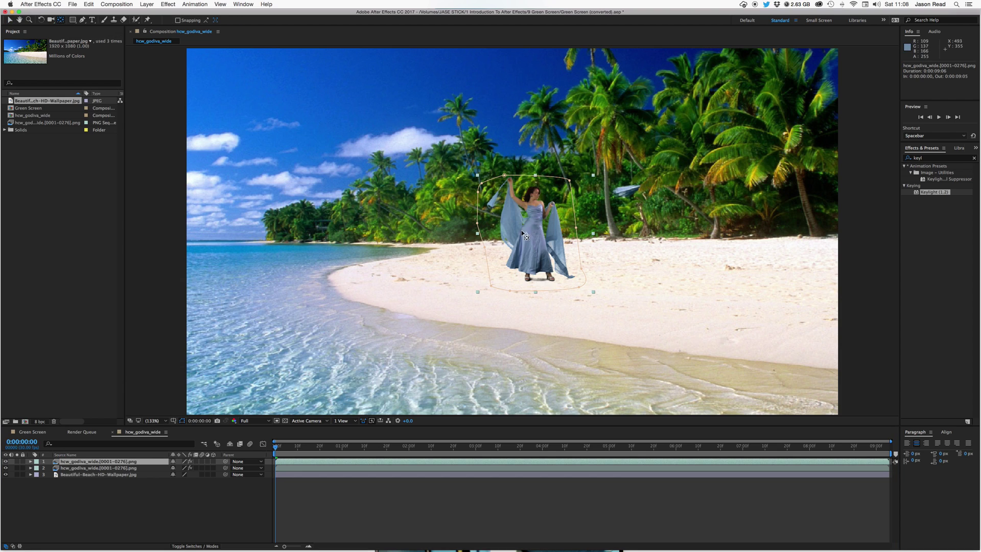
left_click_drag(524, 236, 540, 280)
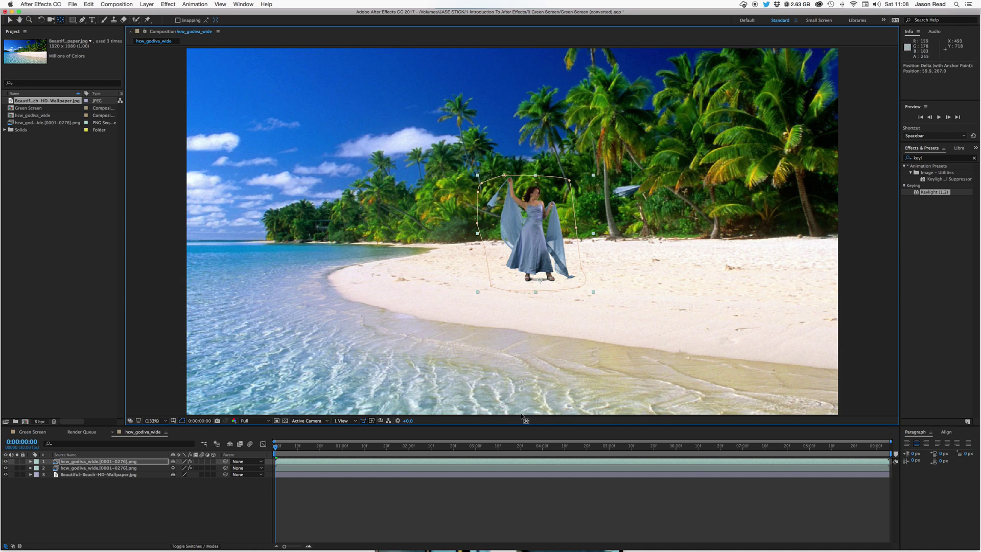
left_click(213, 462)
- Tilt the 3D copy back to lie flat across the sand, then preview
left_click(40, 20)
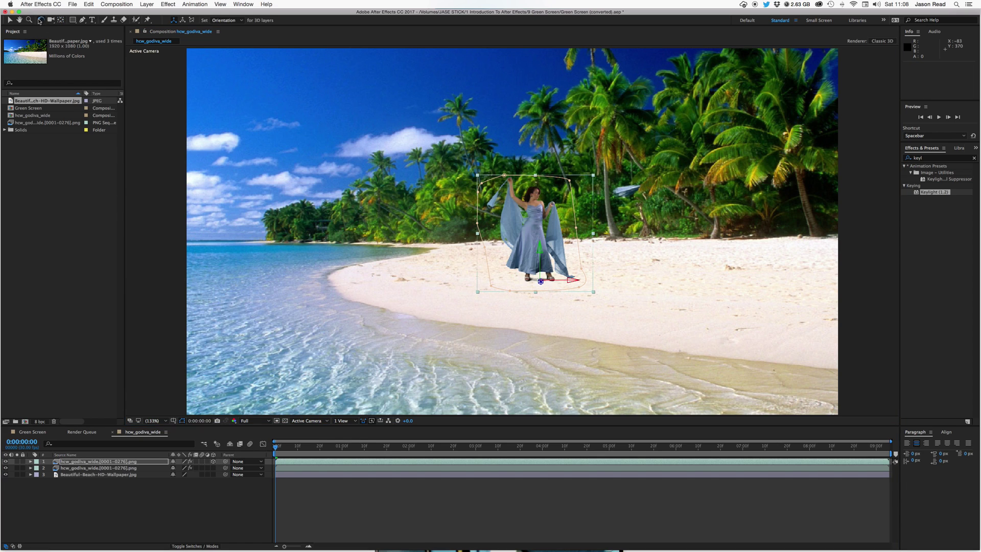
mouse_move(570, 295)
left_mouse_down()
mouse_move(570, 335)
mouse_move(559, 314)
mouse_move(567, 276)
mouse_move(559, 293)
left_mouse_up()
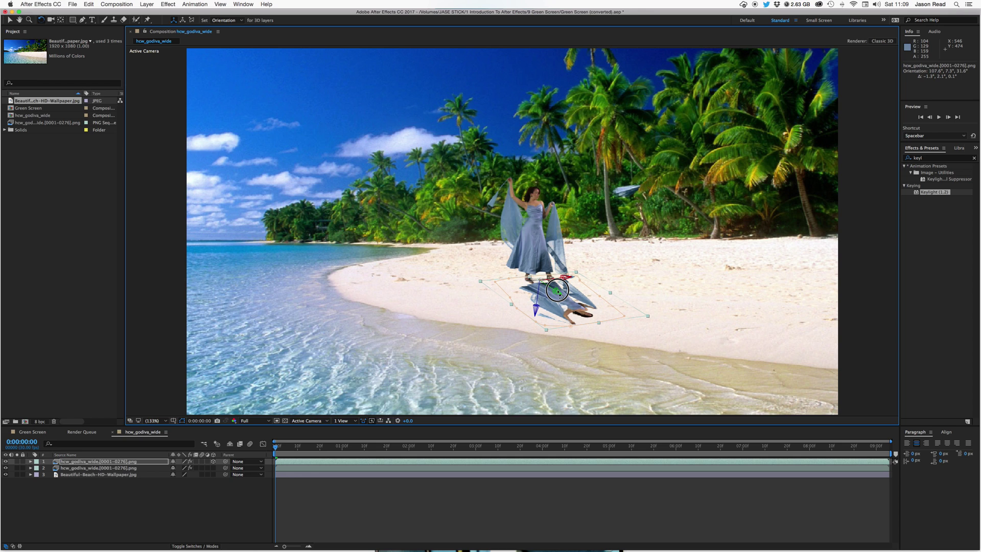
left_click(533, 490)
key("space")
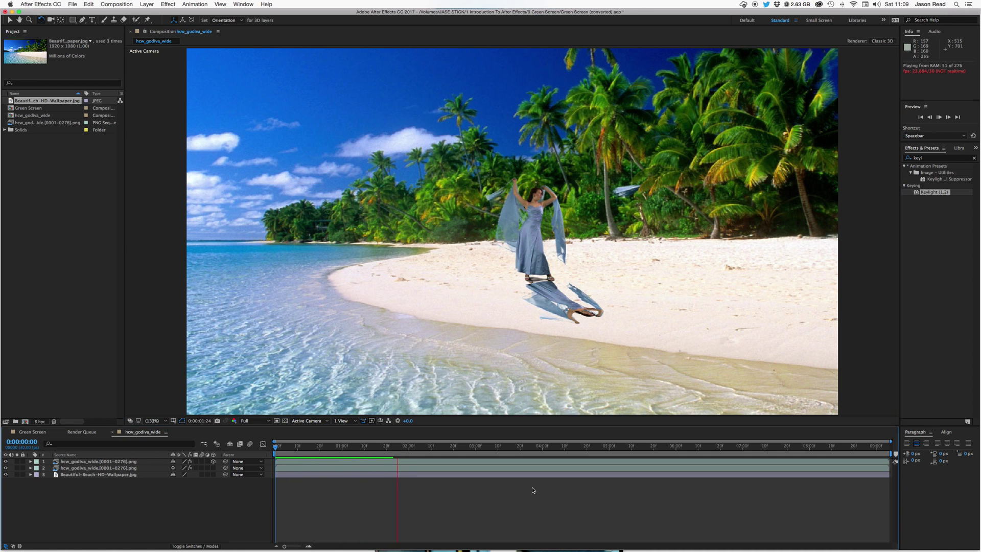
left_click(264, 442)
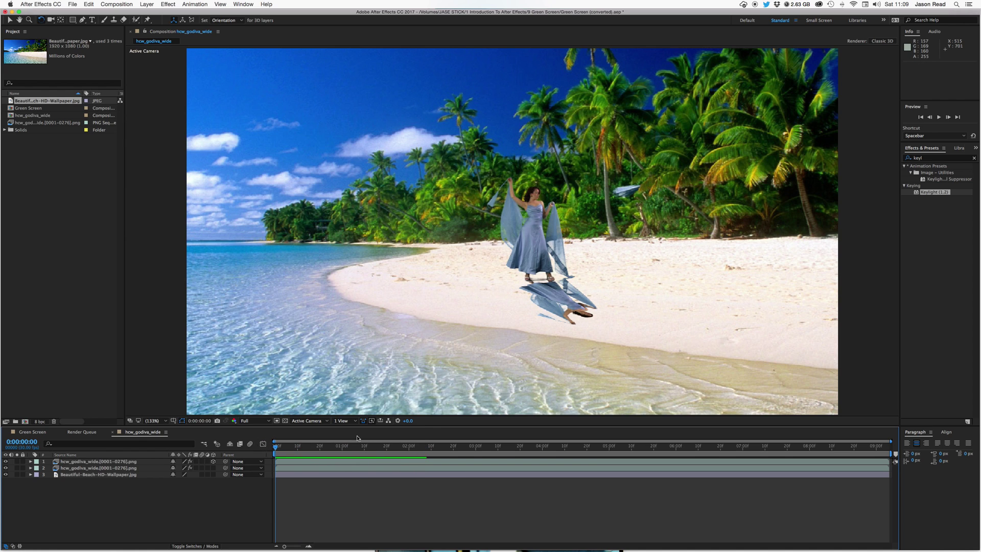
- Add Hue/Saturation to the copy with Master Saturation -100 and Lightness -67
left_click(943, 160)
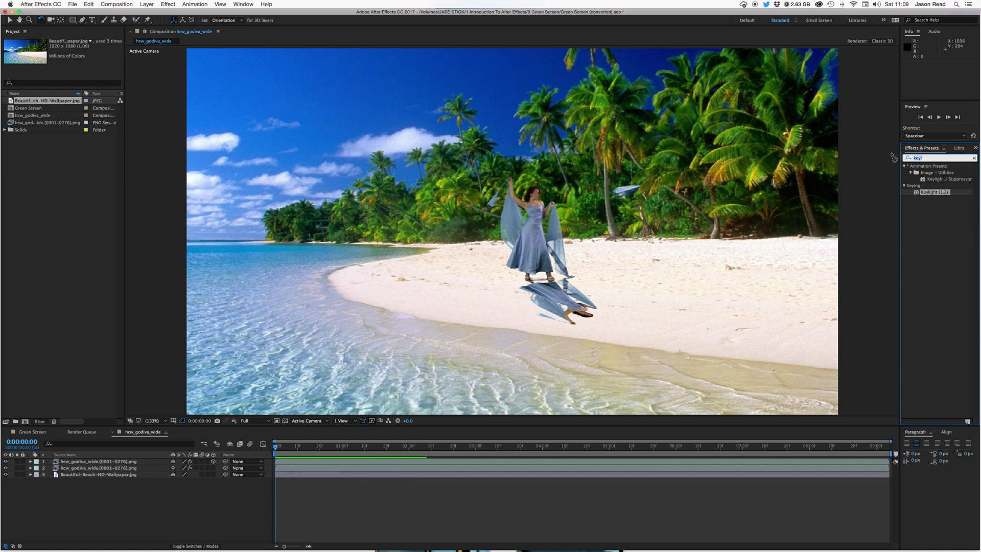
left_click(909, 158)
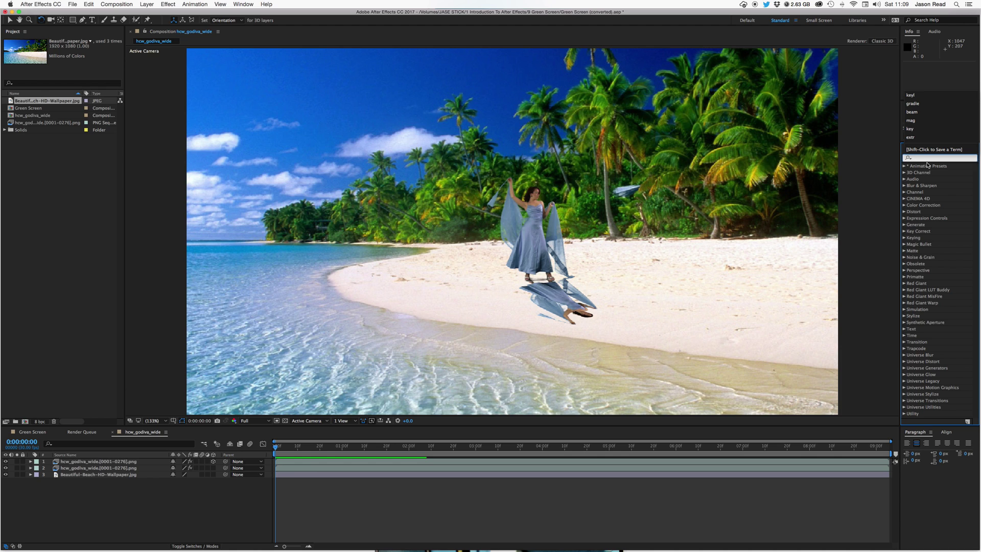
type("huw")
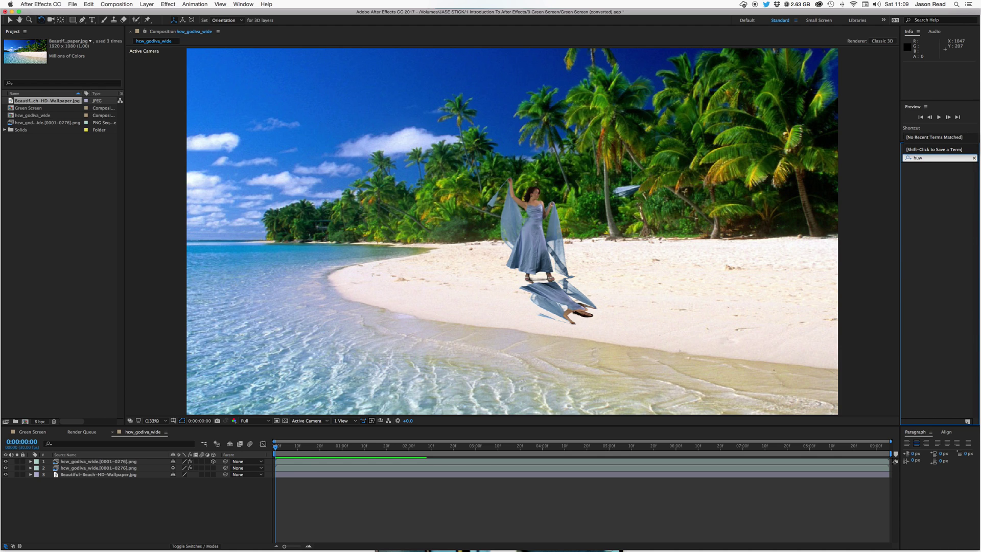
key("BackSpace")
type("e")
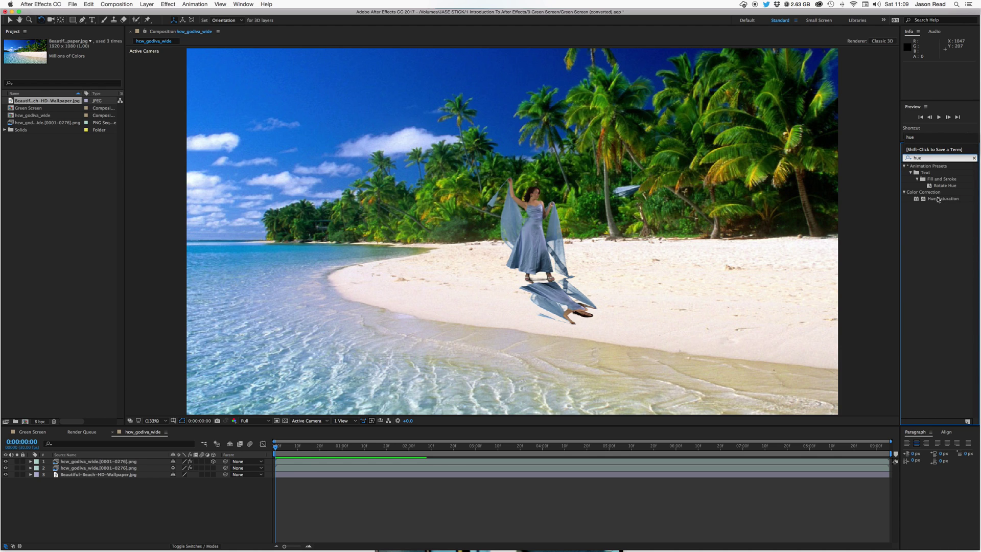
left_click_drag(938, 200, 503, 462)
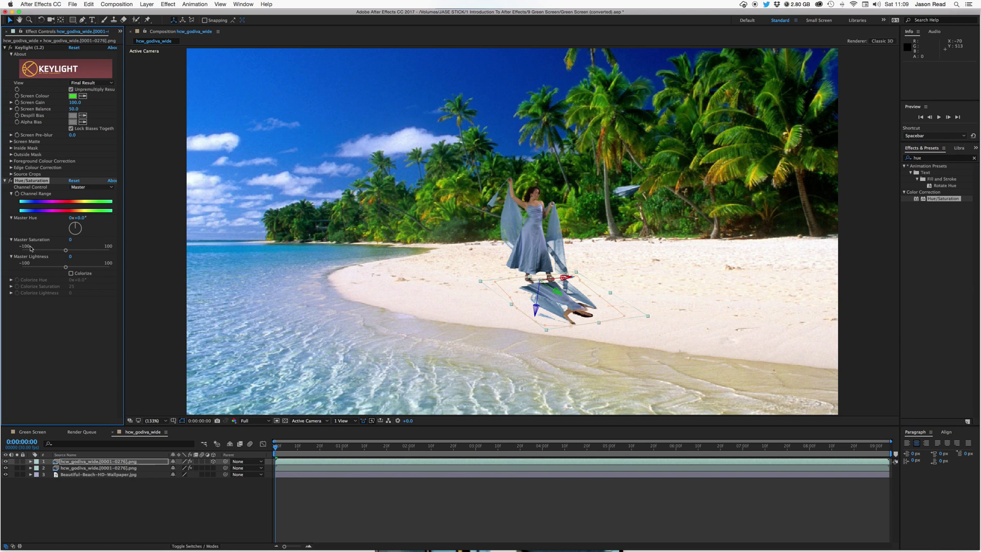
left_click_drag(34, 250, 9, 251)
left_click_drag(65, 267, 38, 268)
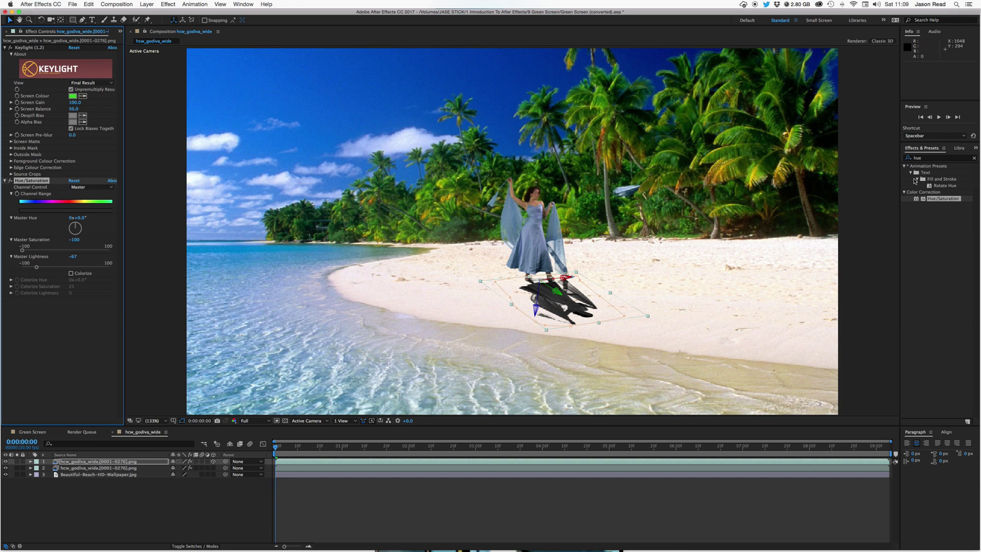
- Add Gaussian Blur with Blurriness 23.4 to soften the shadow, then preview
left_click(907, 159)
type("blur")
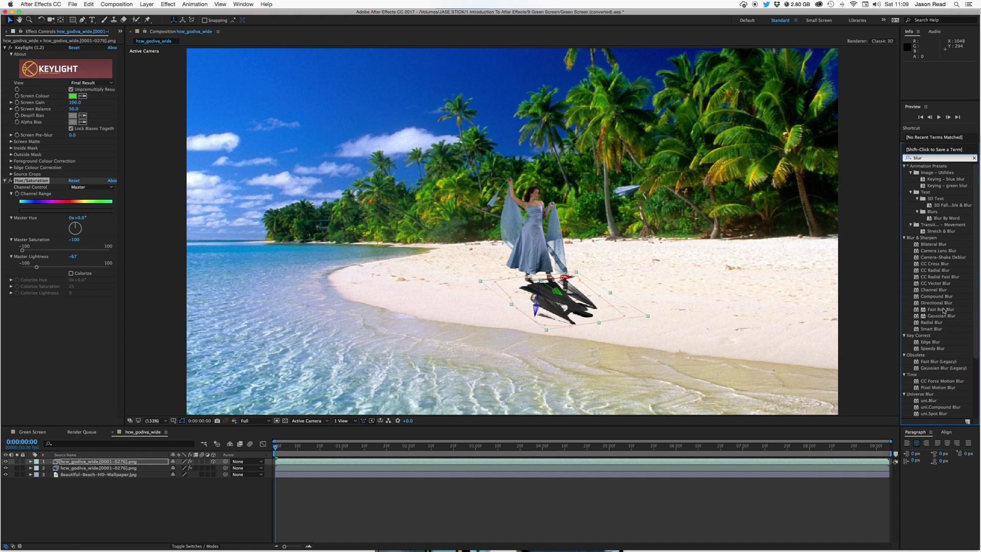
left_click(944, 317)
left_click_drag(935, 318, 662, 462)
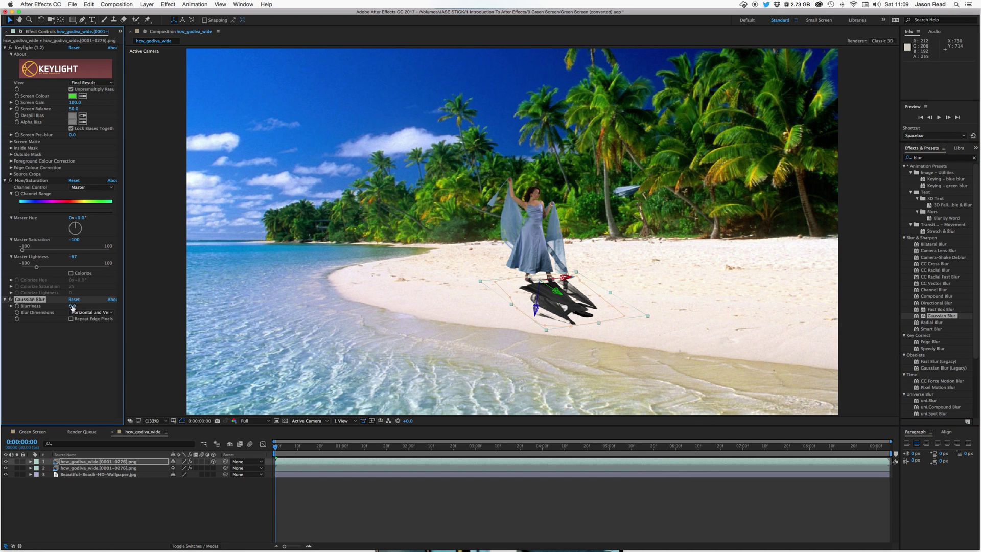
left_click_drag(72, 307, 166, 312)
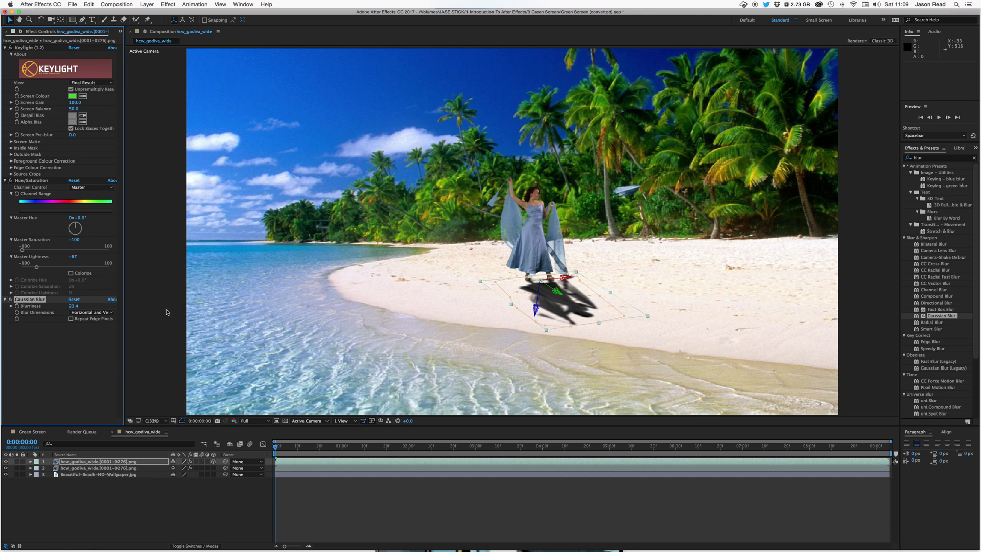
left_click(341, 494)
key("space")
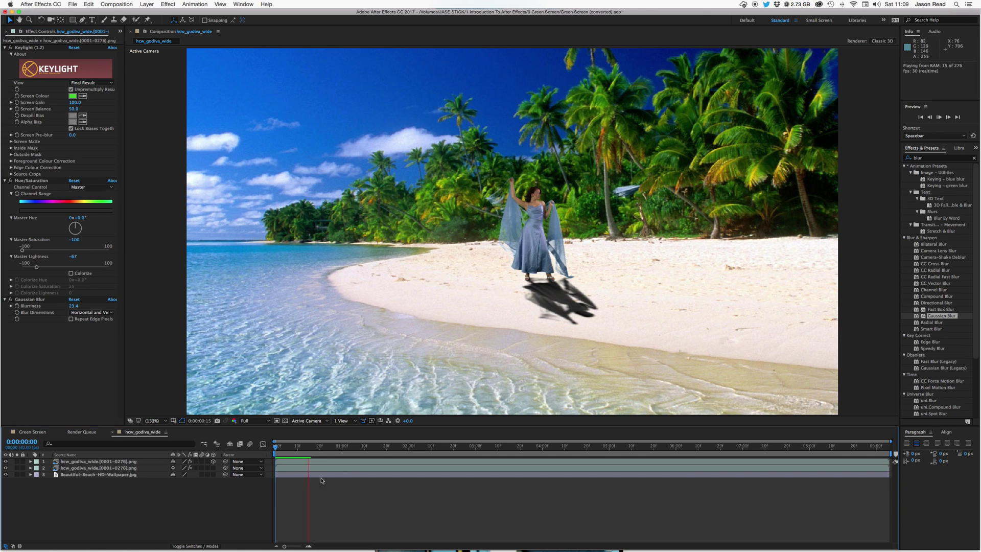
left_click(5, 47)
- Add a Gradient Overlay layer style to the shadow layer
left_click(4, 54)
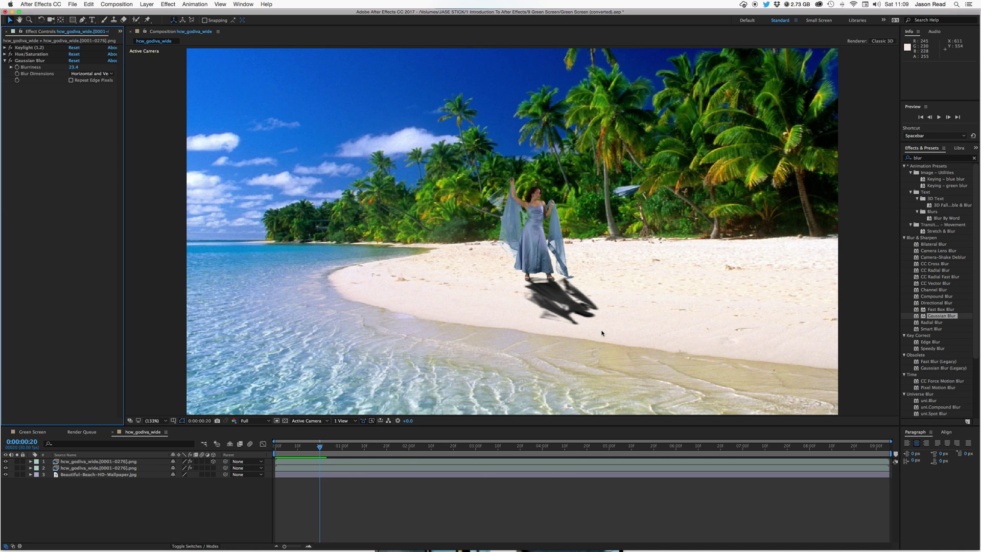
left_click(400, 463)
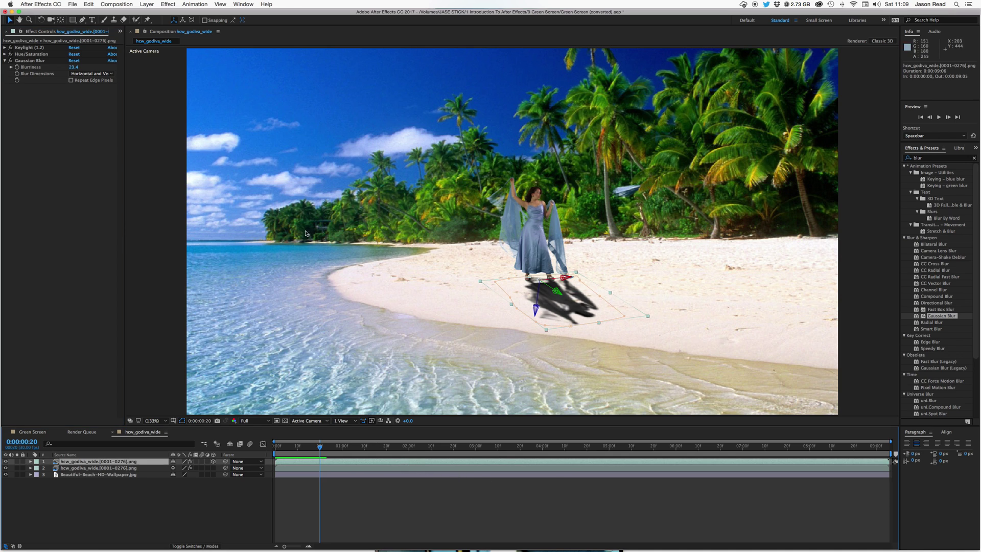
left_click(148, 5)
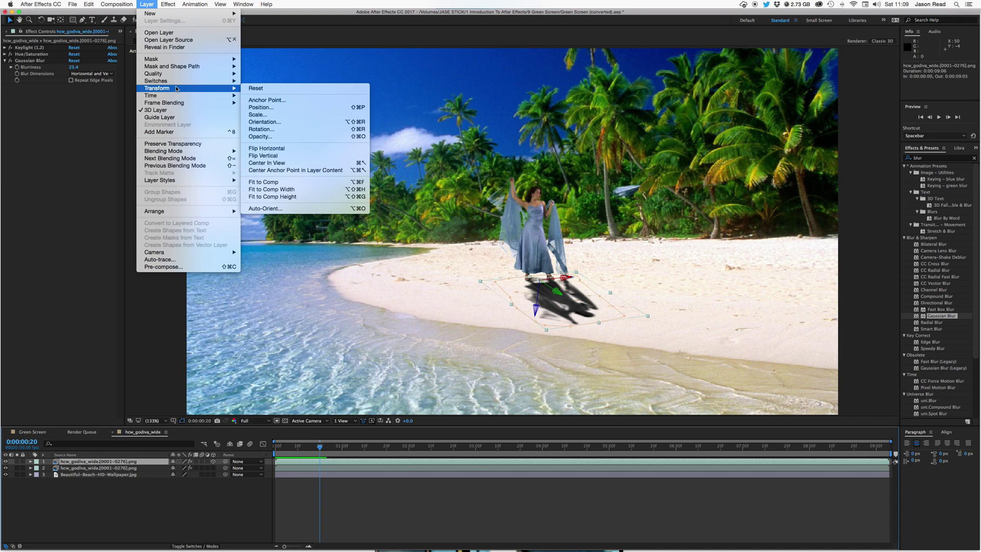
mouse_move(202, 180)
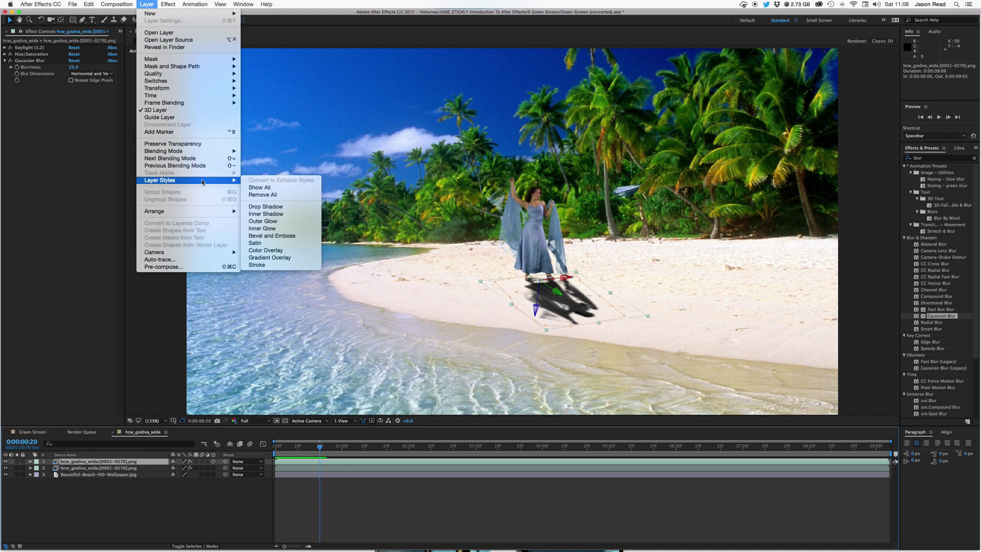
left_click(310, 258)
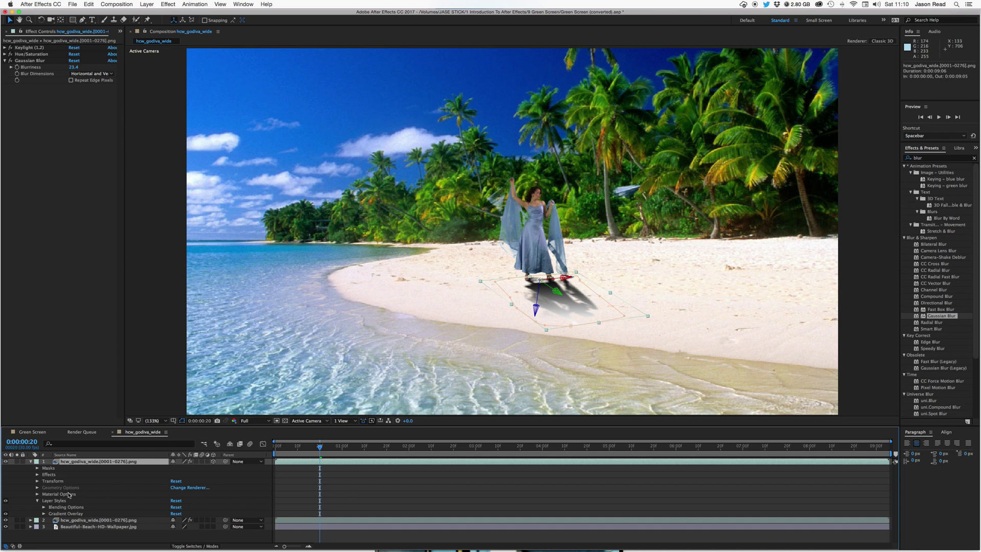
- Change the gradient's white stop to grey BABABA and collapse Layer Styles
left_click(44, 514)
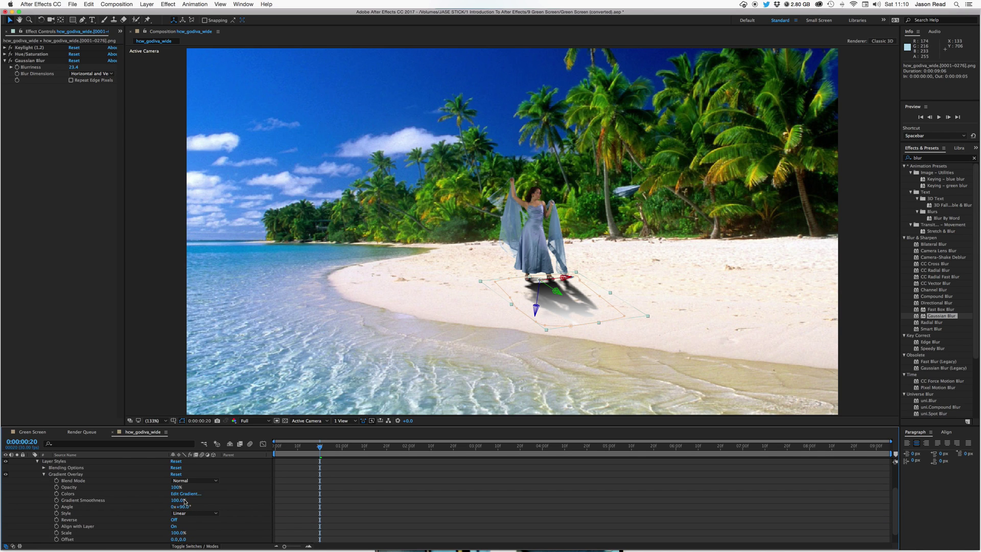
left_click(186, 494)
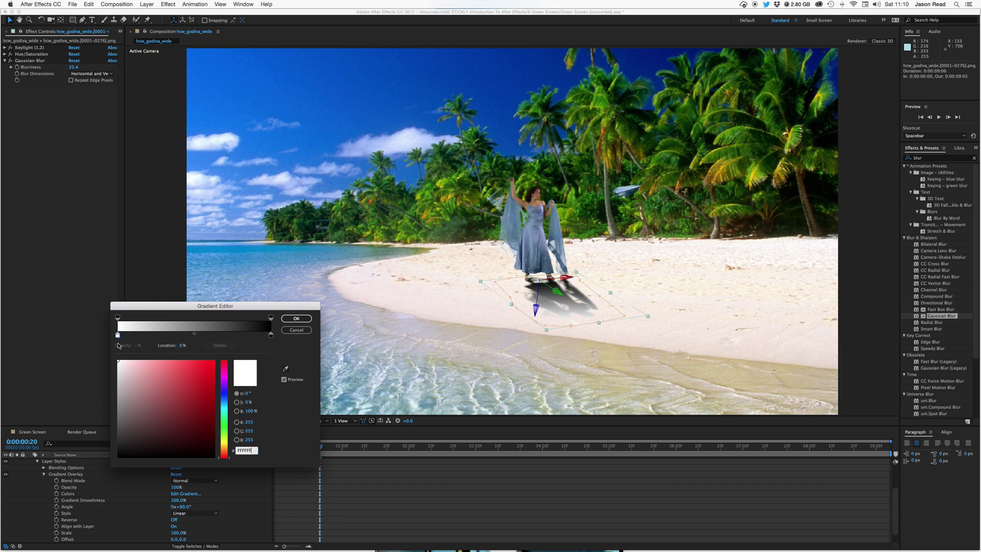
left_click_drag(118, 362, 112, 387)
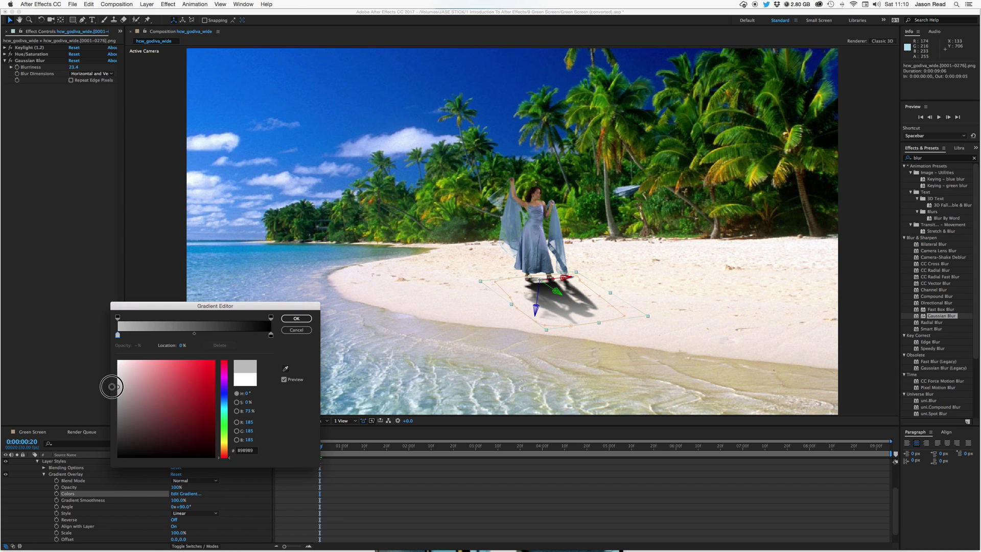
left_click(297, 318)
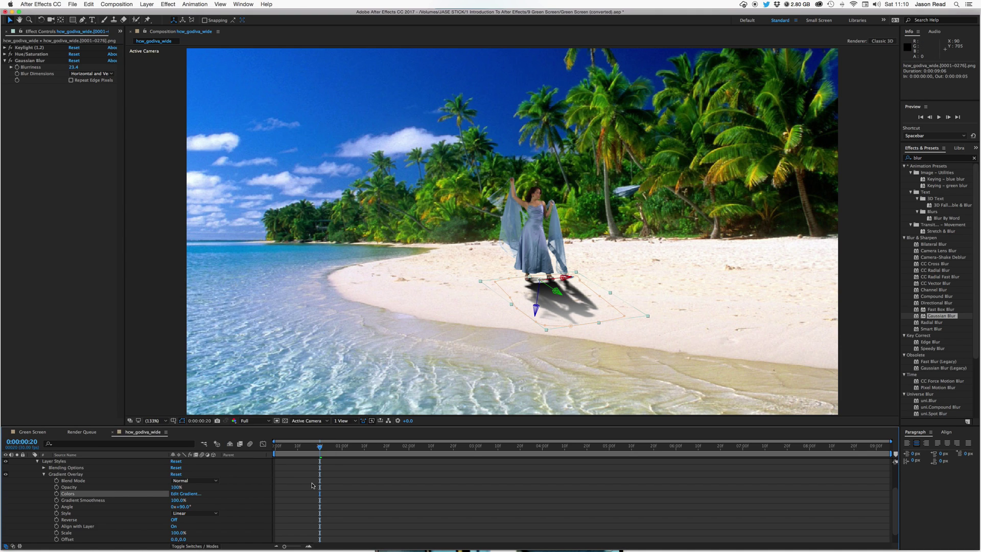
scroll(287, 485, "up", 3)
left_click(38, 502)
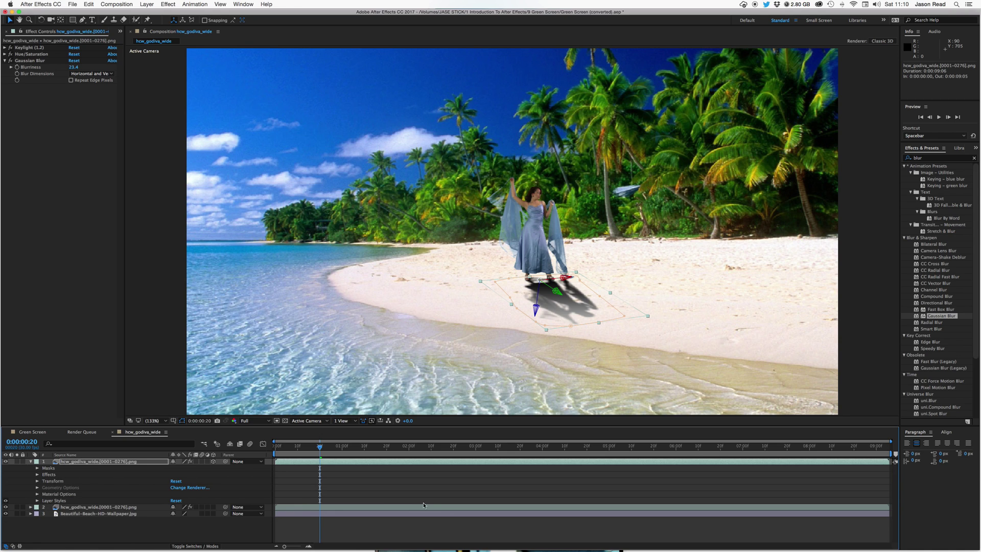
- Stretch the shadow by setting its Y scale to 43%, then preview from the start
left_click(454, 494)
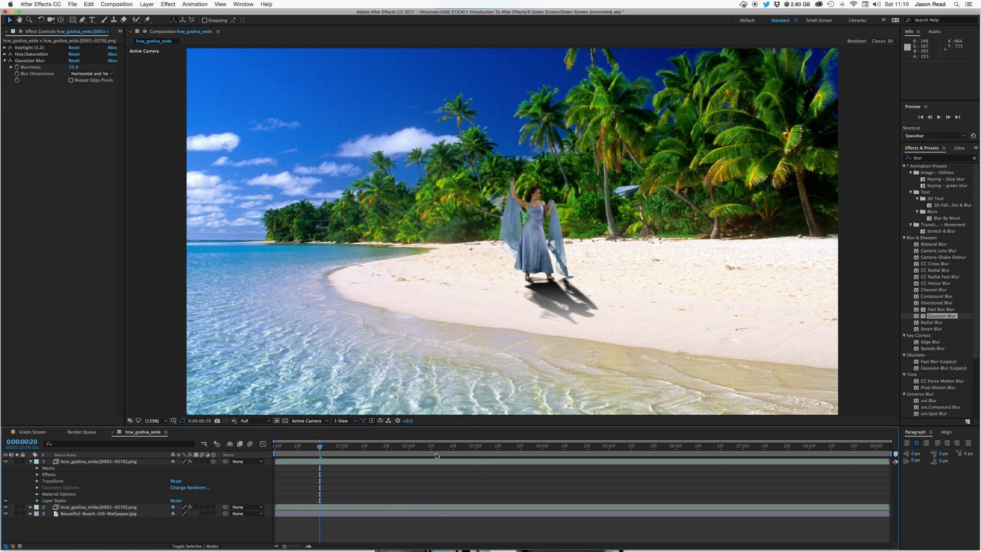
left_click(31, 462)
left_click(85, 462)
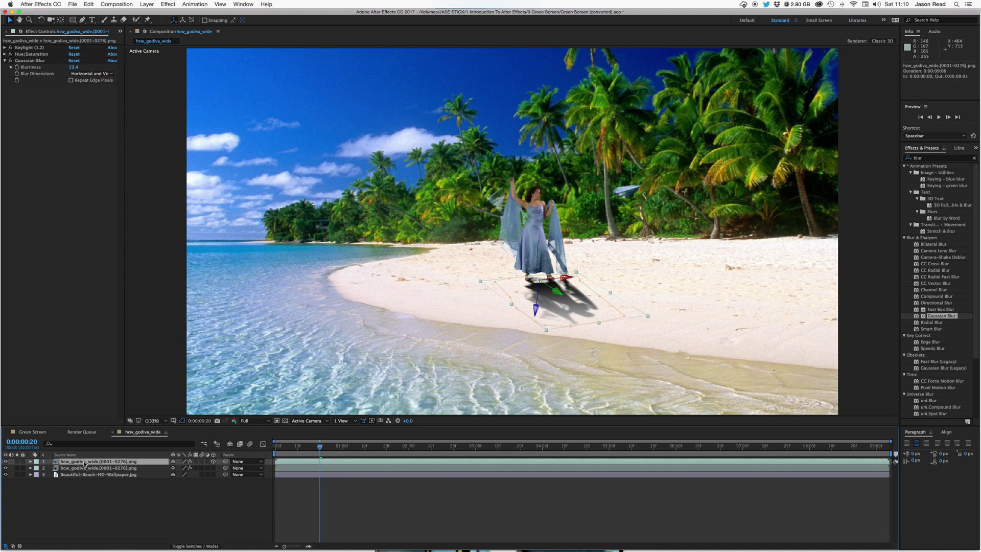
key("s")
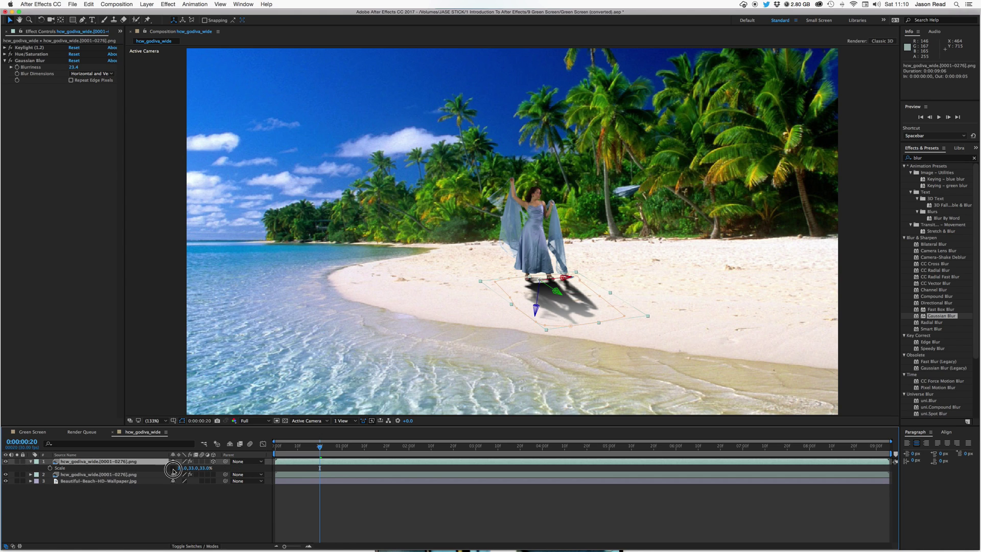
left_click_drag(193, 468, 199, 472)
left_click(356, 509)
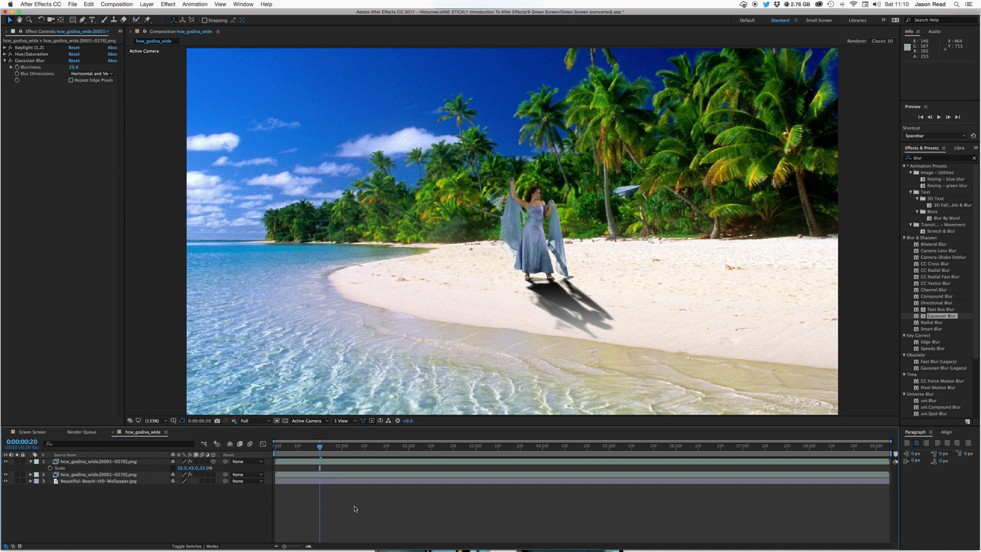
key("Home")
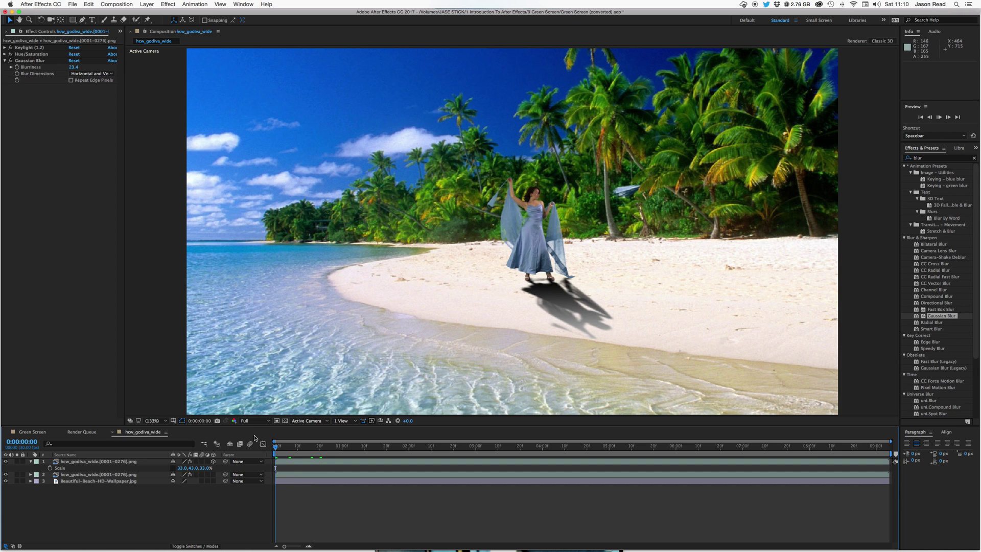
key("space")
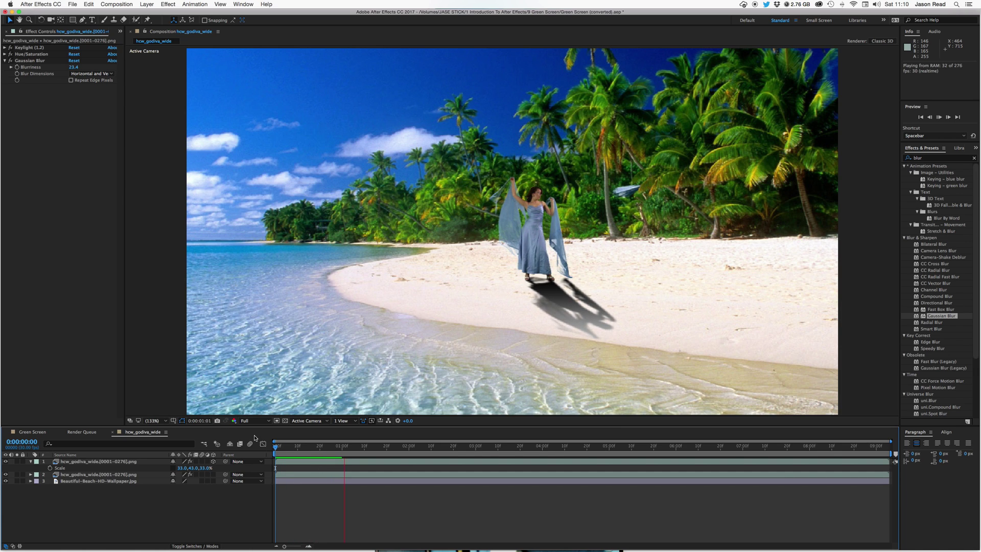
key("space")
- Lower the shadow's opacity to 93%, preview, and collapse its properties
left_click(338, 462)
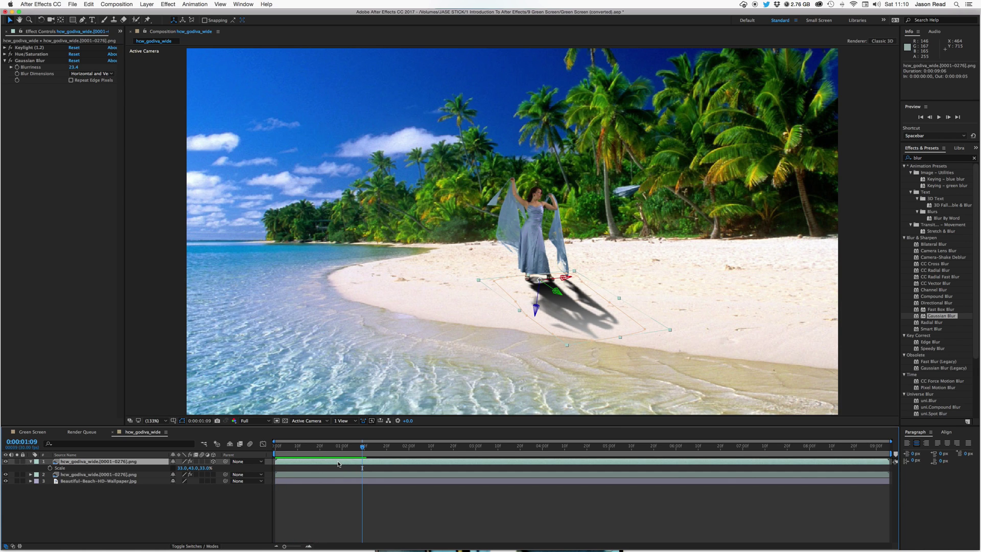
key("t")
left_click_drag(178, 471, 176, 472)
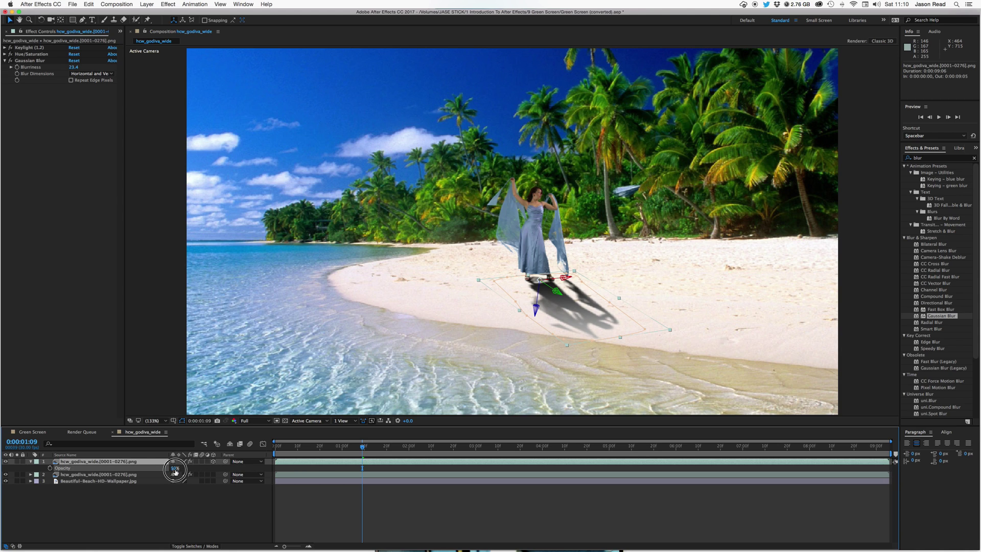
left_click(302, 487)
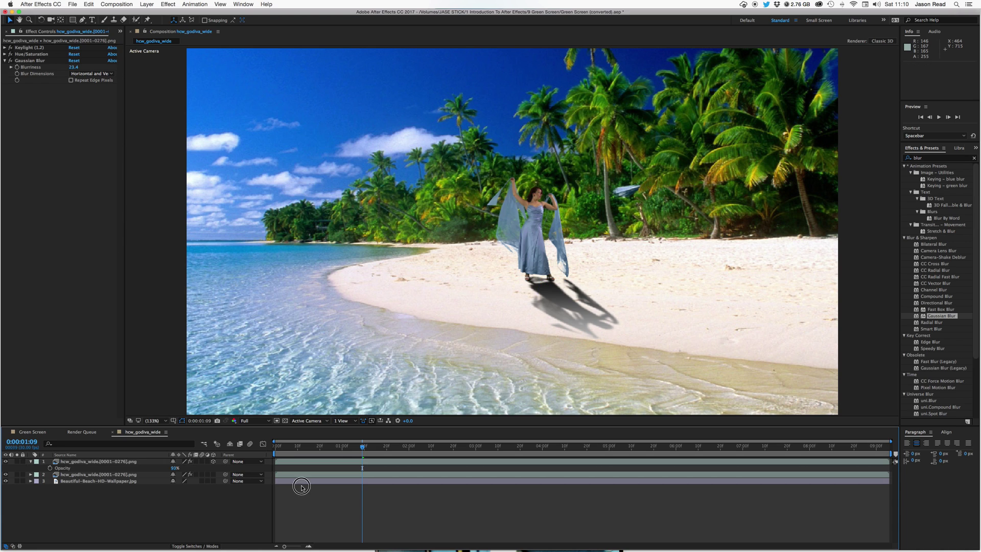
key("space")
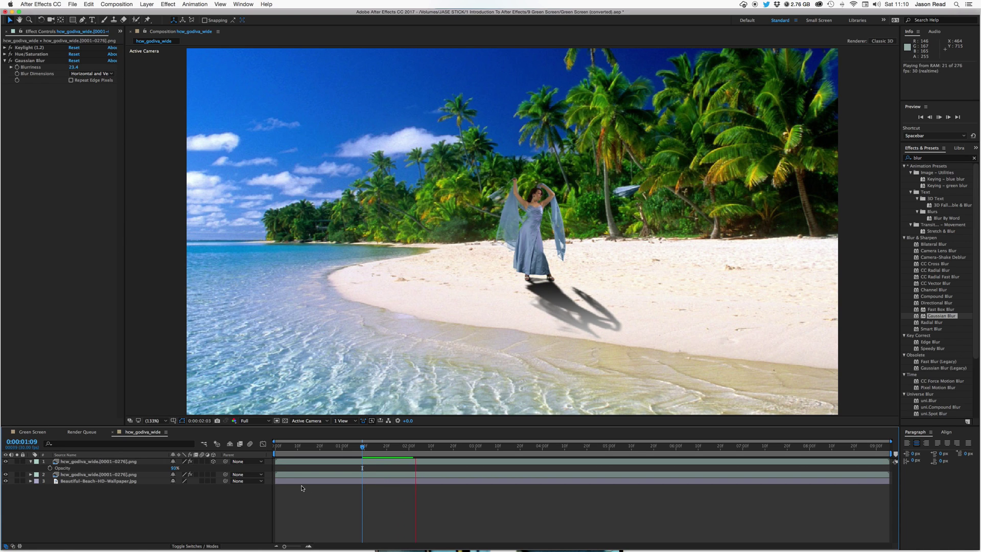
key("space")
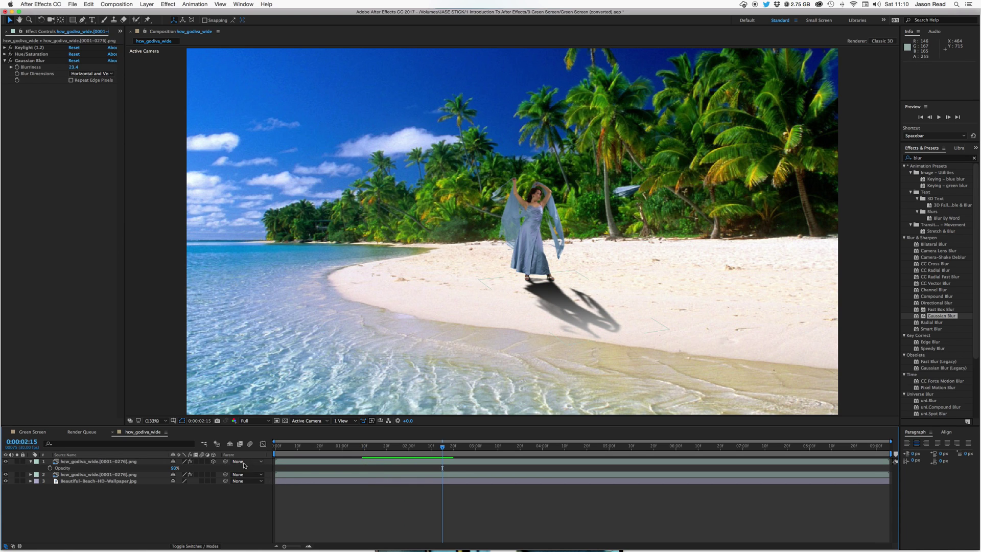
key("Home")
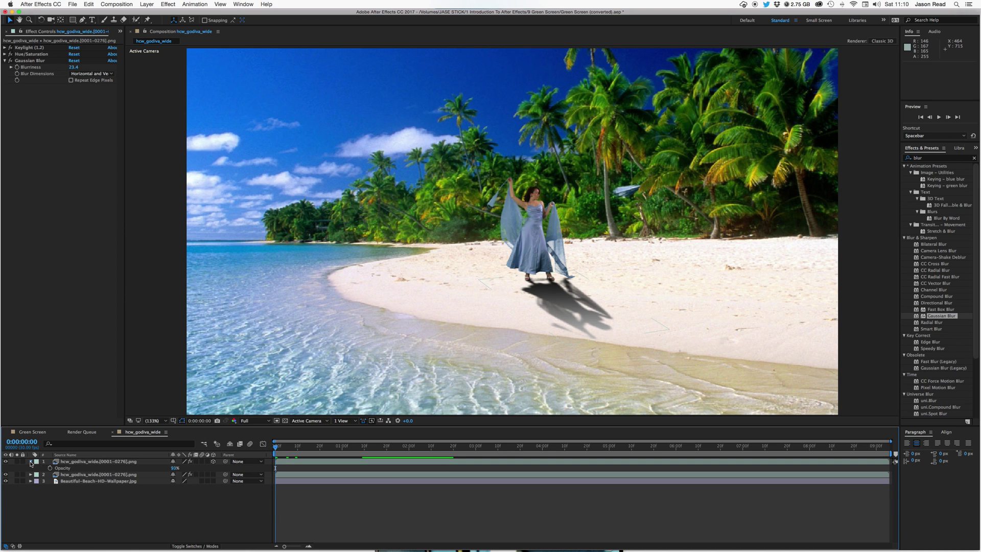
left_click(30, 462)
left_click(354, 506)
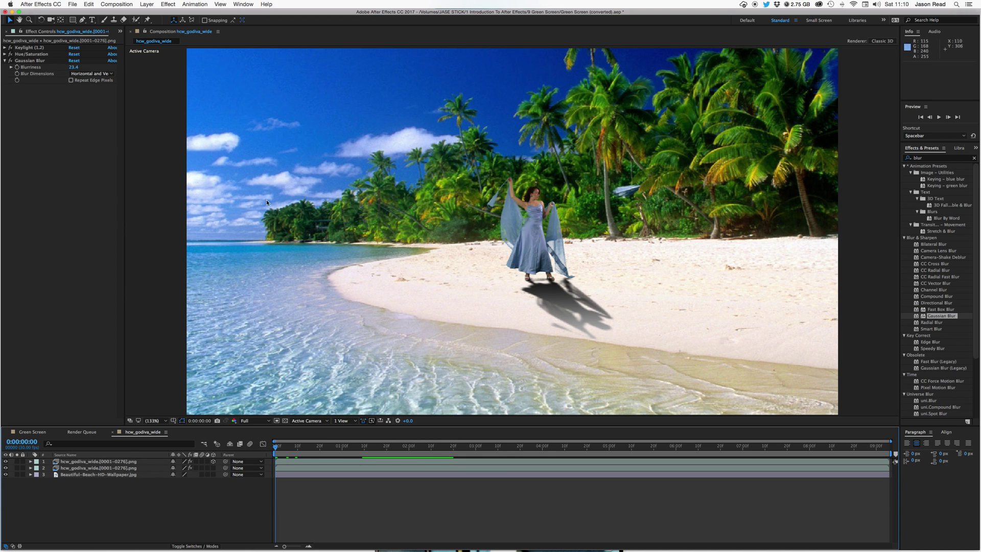
- Duplicate the beach layer and draw a closed mask around the shallow shoreline water
left_click(454, 475)
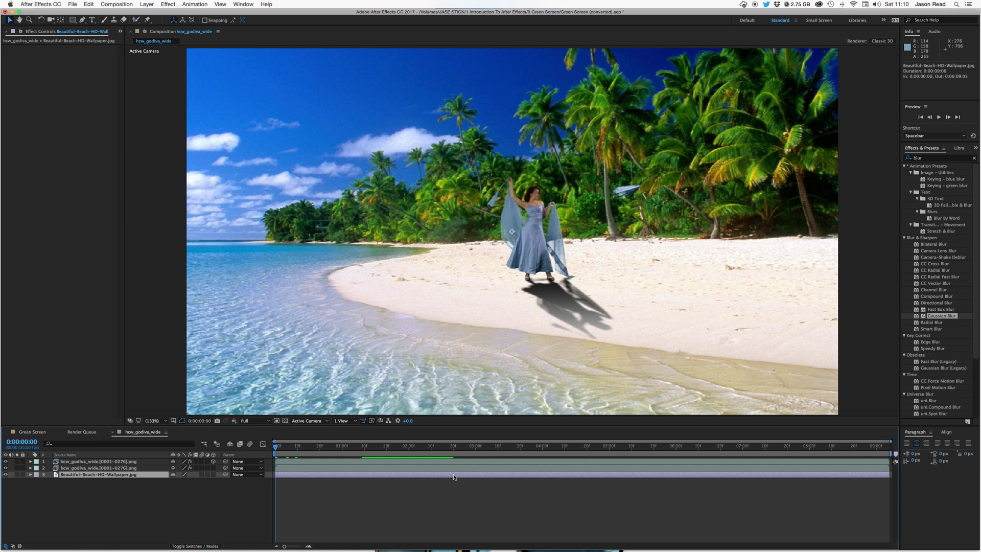
key("super+d")
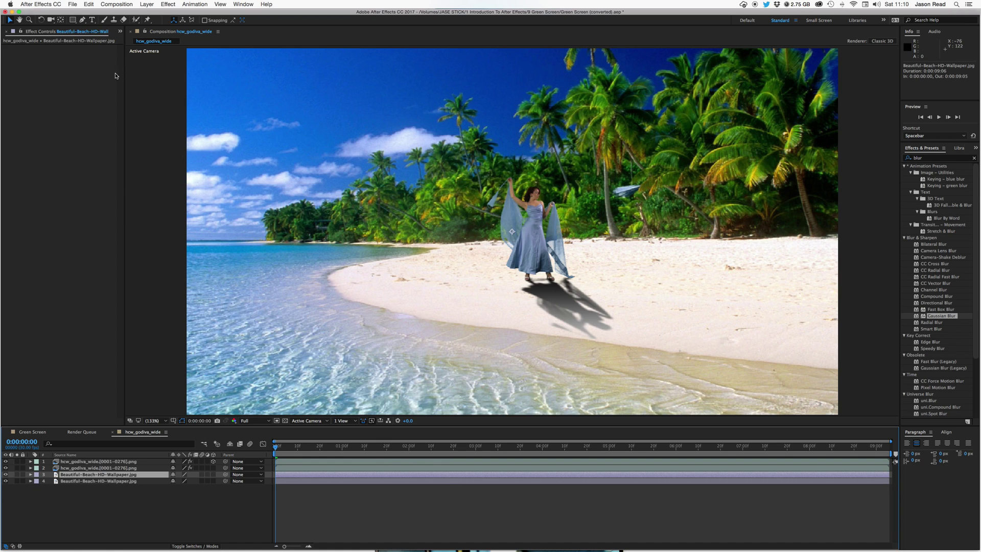
left_click(82, 20)
left_click(183, 248)
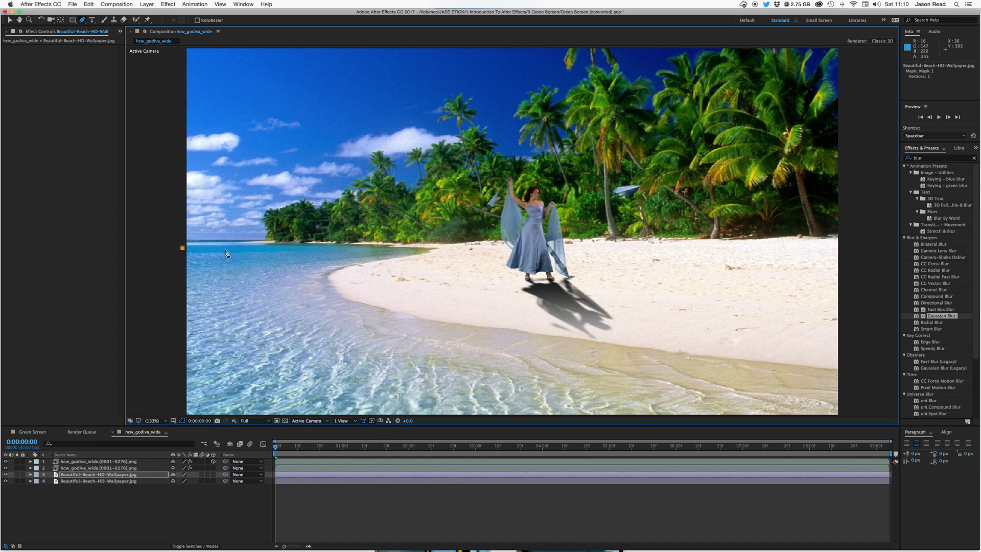
left_click(314, 248)
left_click_drag(341, 318, 376, 328)
left_click_drag(697, 381, 717, 381)
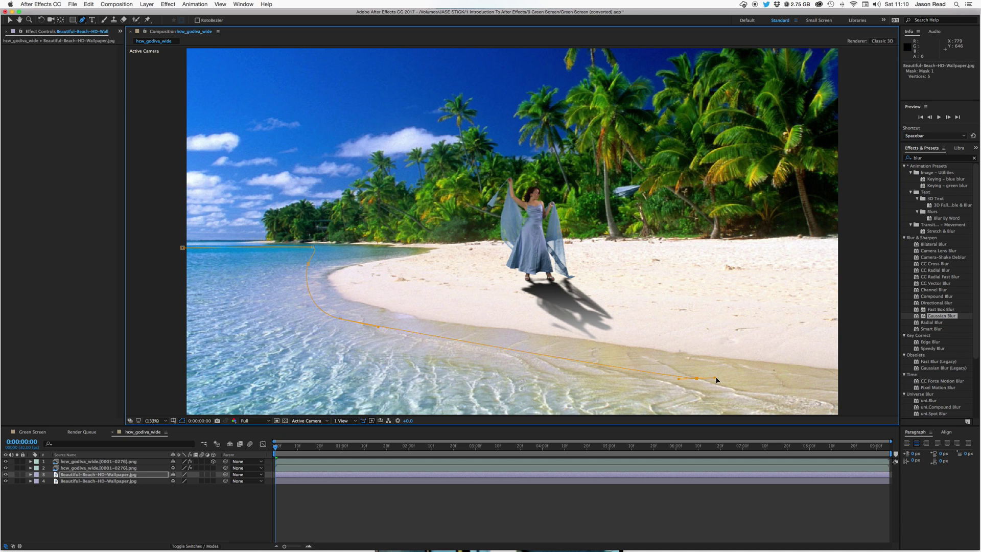
left_click(852, 414)
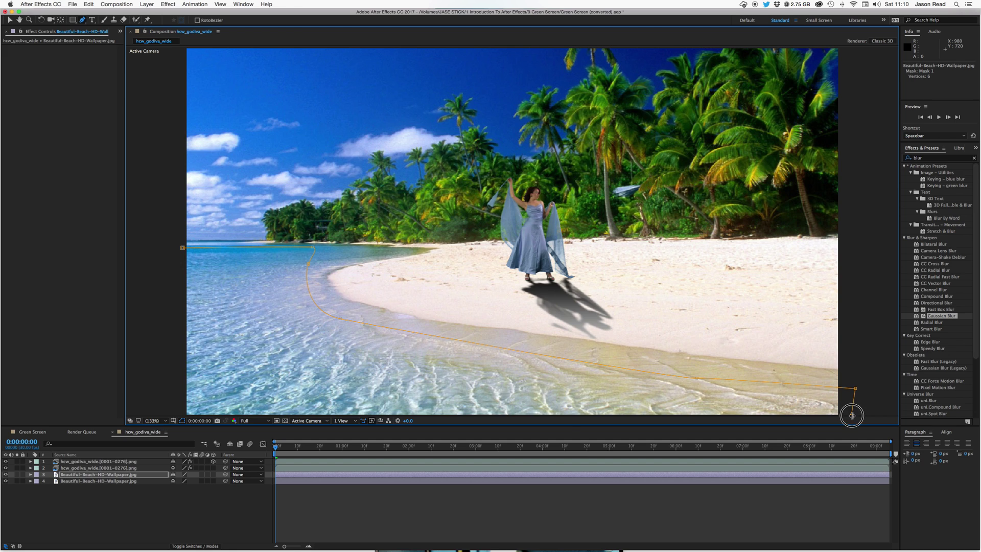
left_click(178, 415)
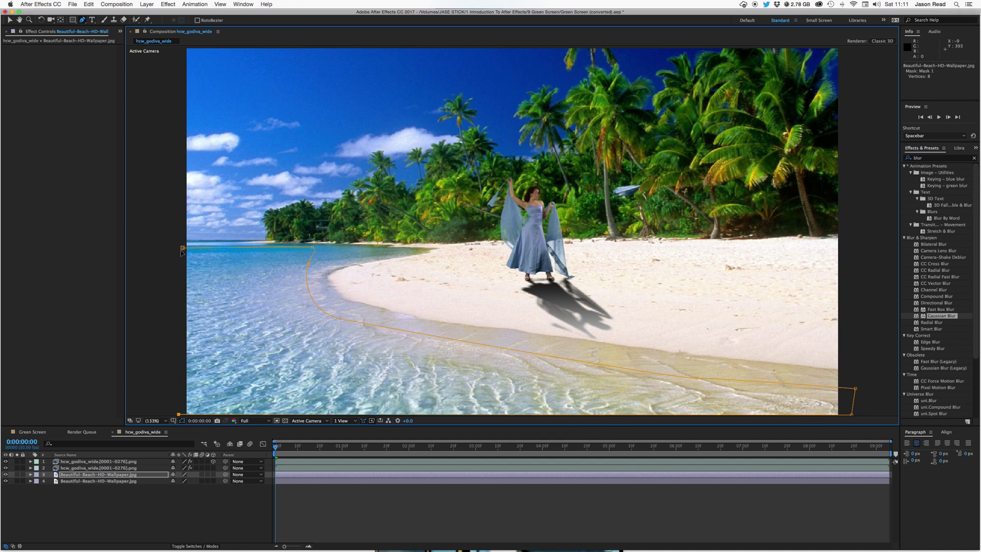
left_click(182, 249)
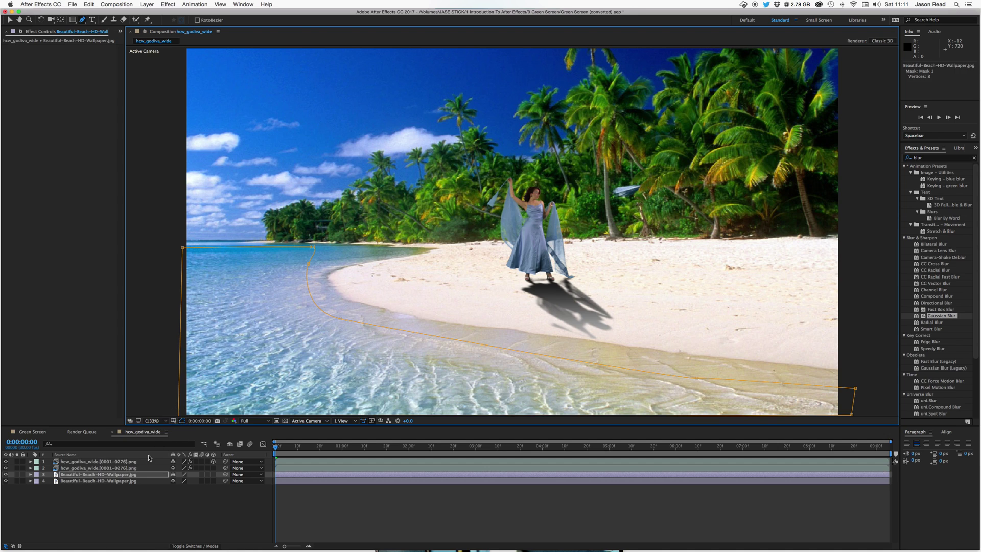
- Feather the water mask to 29 pixels while viewing the layer solo
left_click(17, 475)
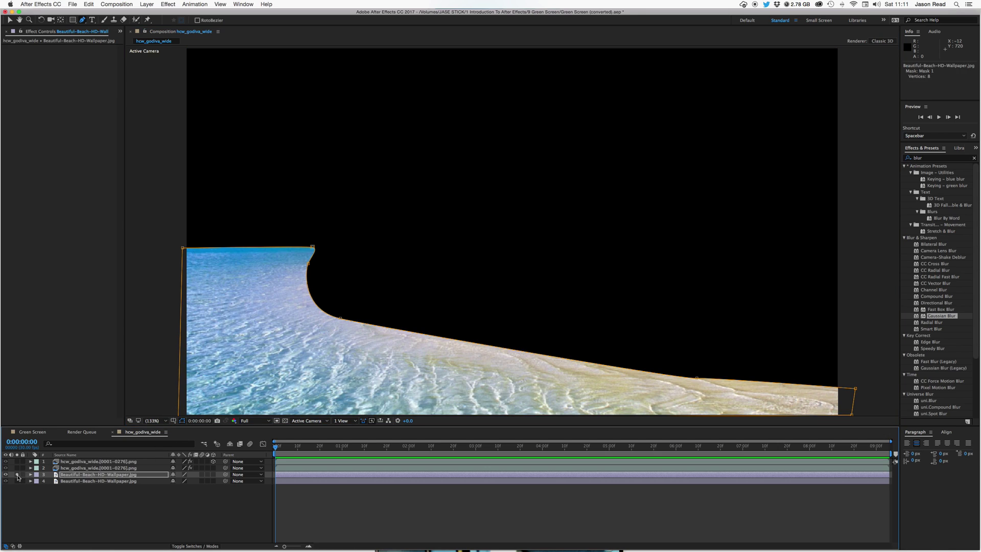
key("m")
key("m")
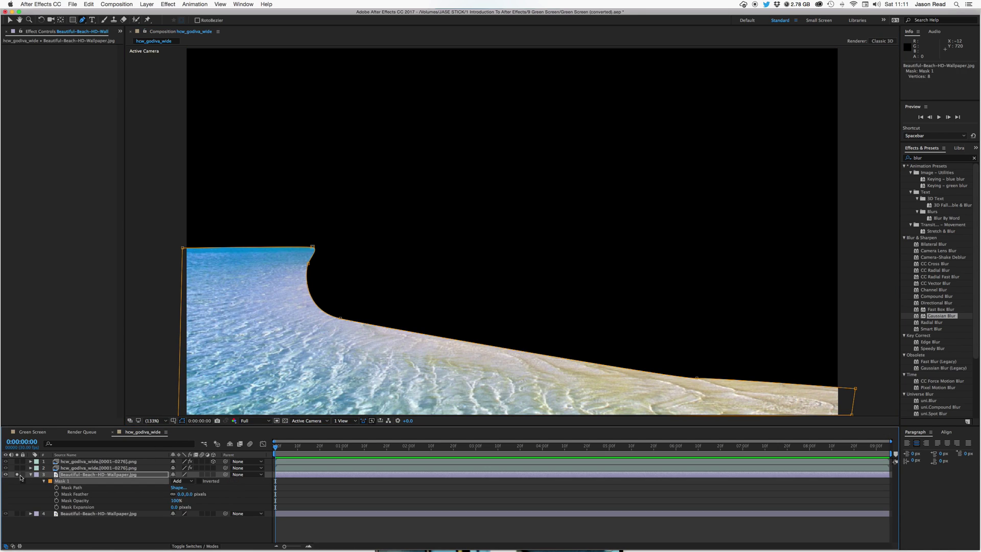
left_click_drag(178, 494, 195, 499)
left_click(18, 475)
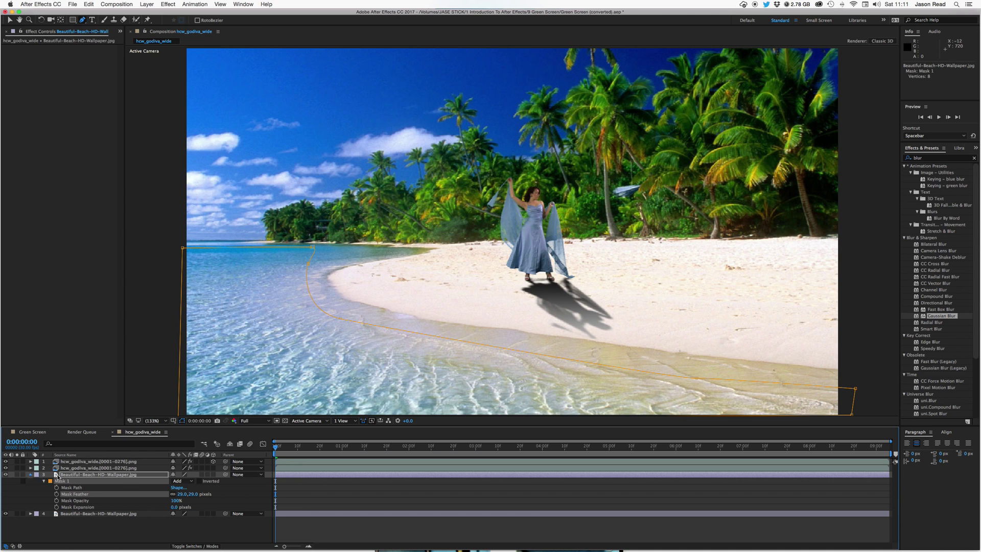
key("u")
left_click(313, 498)
- Apply Wave Warp to the masked water layer and preview it
left_click(387, 475)
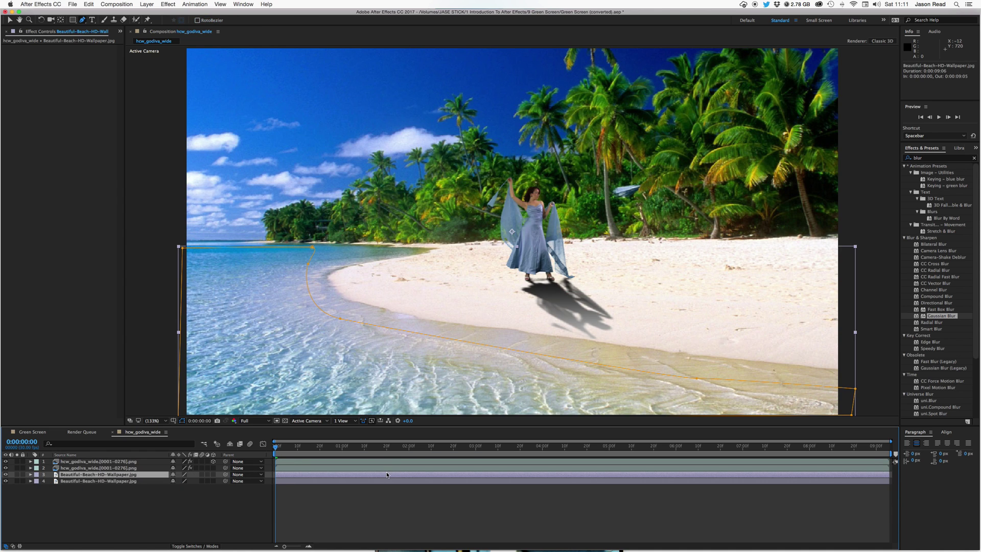
left_click(906, 159)
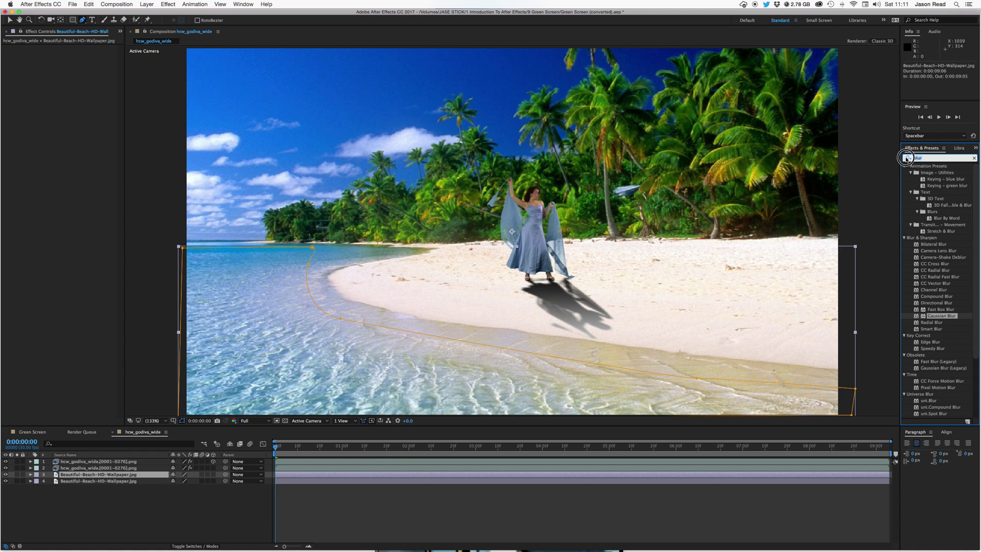
type("wave")
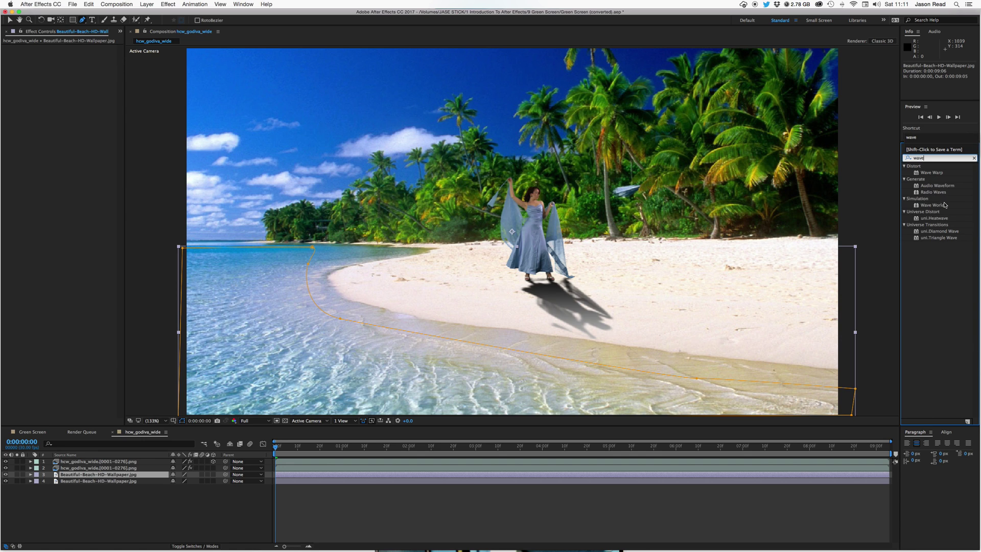
left_click(930, 173)
left_click_drag(919, 174, 600, 473)
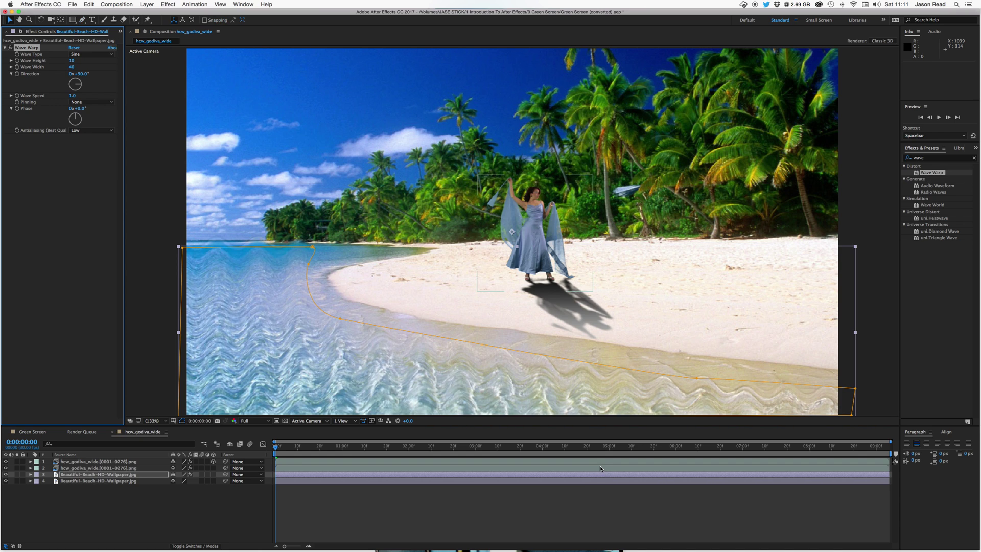
key("space")
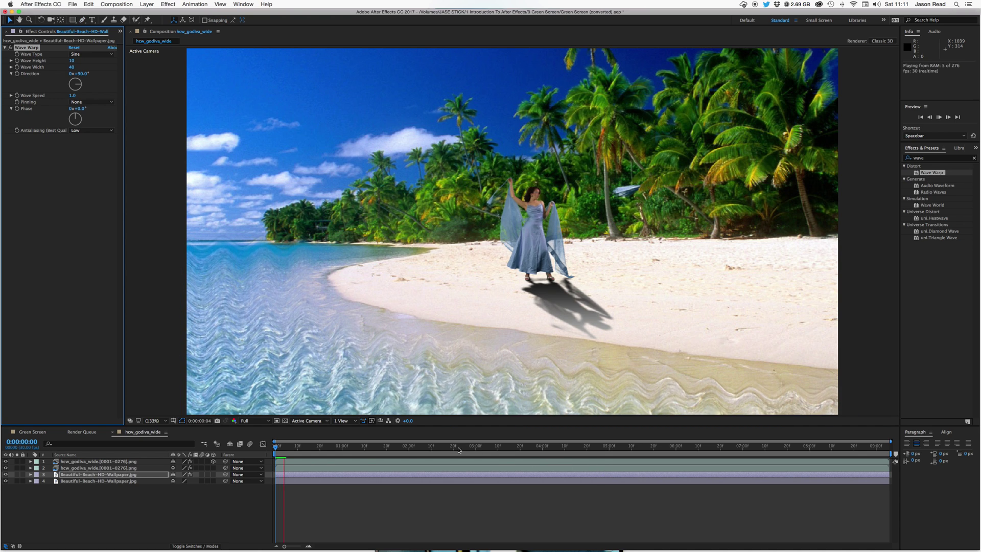
- Set Wave Warp to wave height 2, width 55 and speed 0.5, previewing the ripples
mouse_move(72, 61)
left_mouse_down()
mouse_move(64, 68)
mouse_move(76, 67)
left_mouse_up()
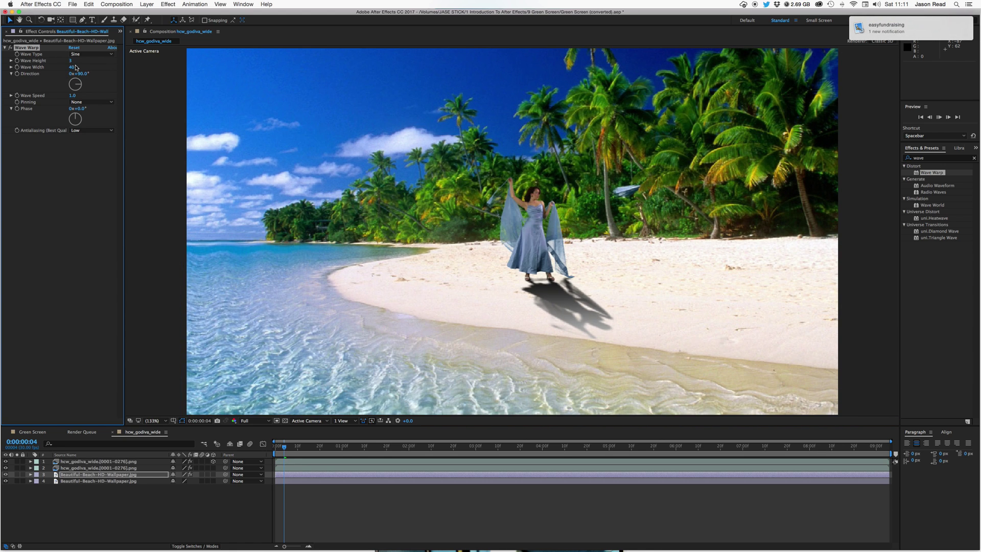
key("space")
key("space")
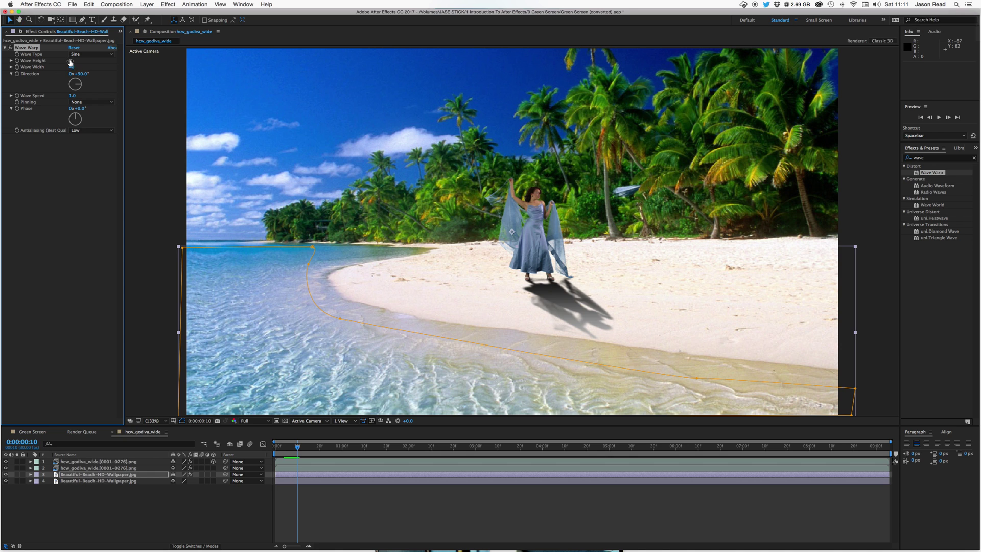
left_click_drag(71, 63, 60, 105)
key("space")
key("space")
left_click_drag(72, 67, 136, 78)
key("space")
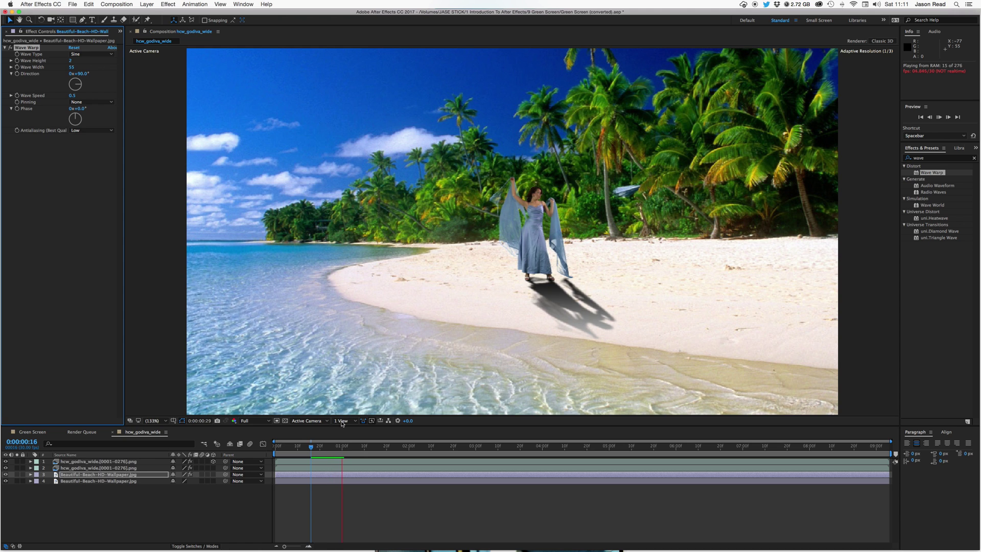
left_click(291, 449)
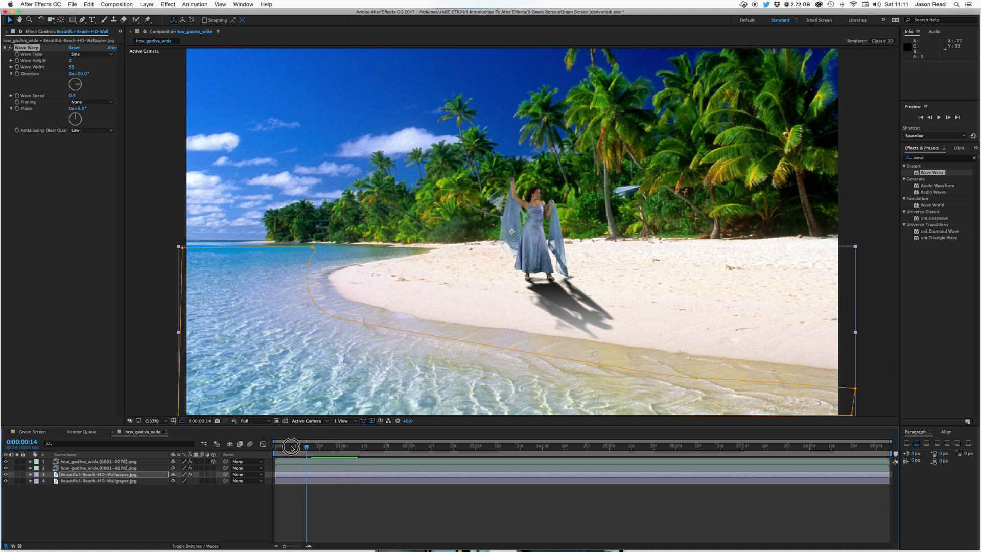
left_click_drag(292, 448, 285, 448)
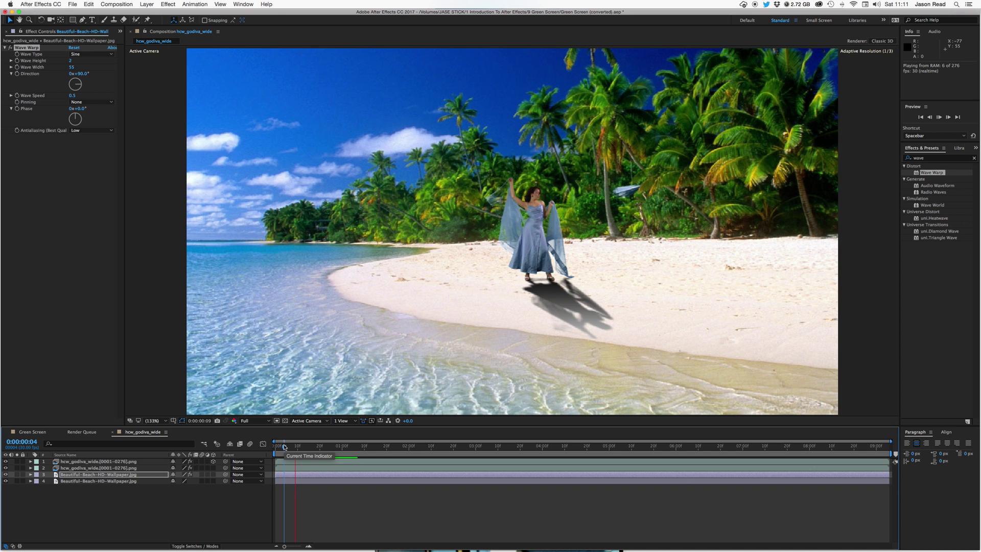
left_click(271, 452)
- Add a new adjustment layer on top and apply the Lens Flare effect to it
left_click(306, 499)
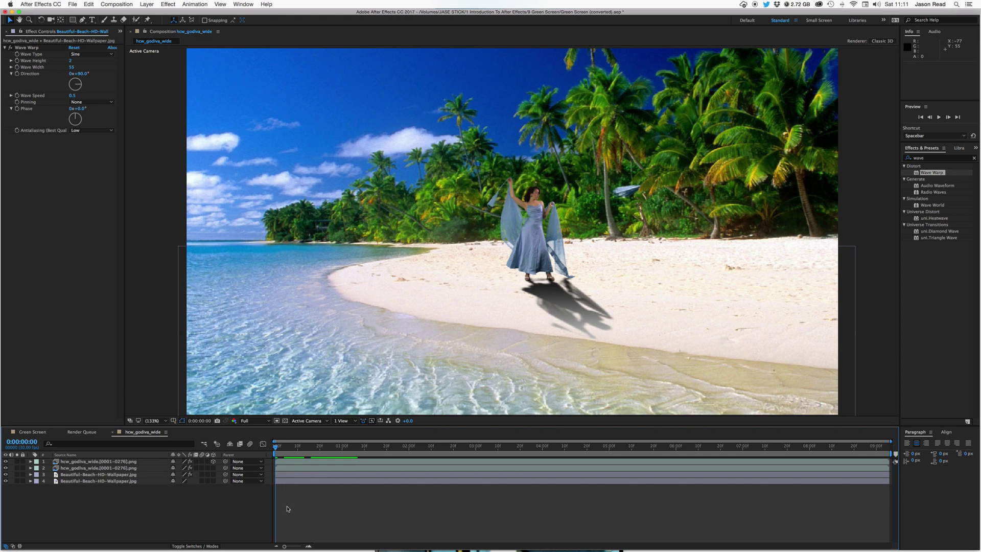
left_click(147, 4)
mouse_move(169, 14)
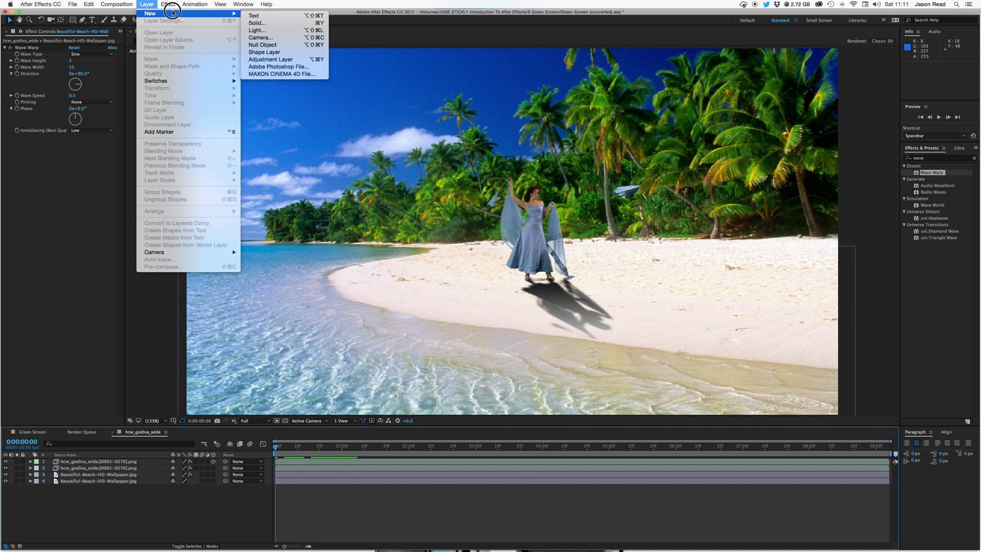
left_click(304, 58)
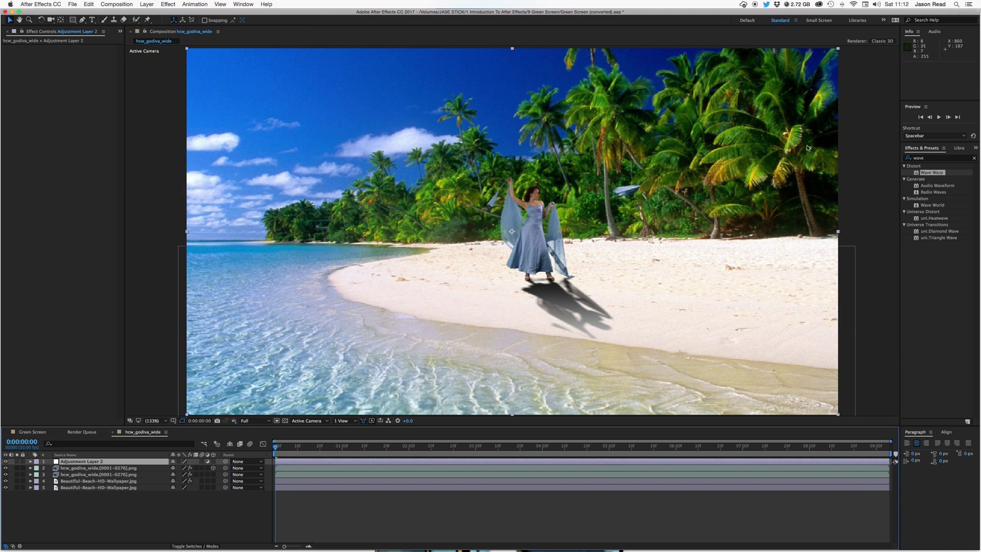
left_click(911, 159)
type("lens f")
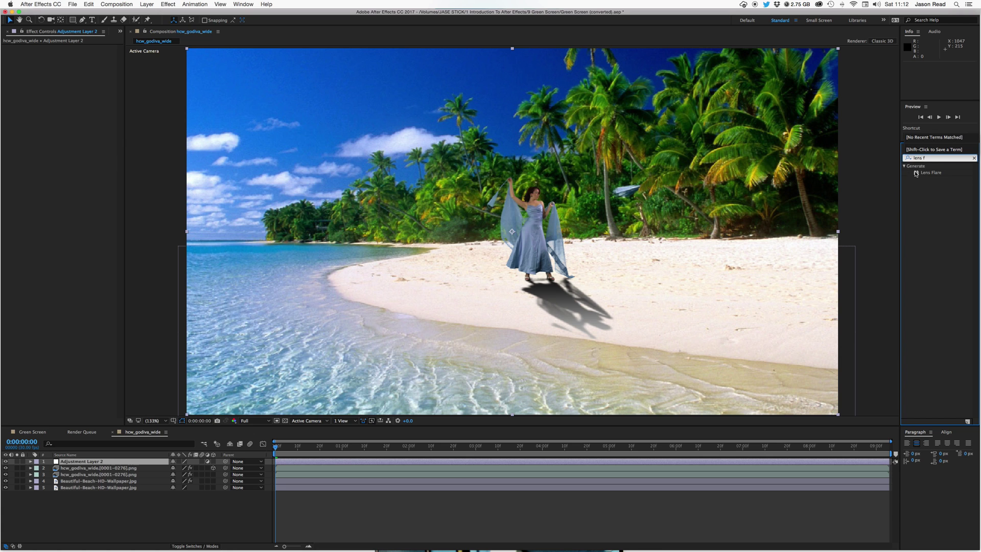
left_click_drag(916, 174, 572, 459)
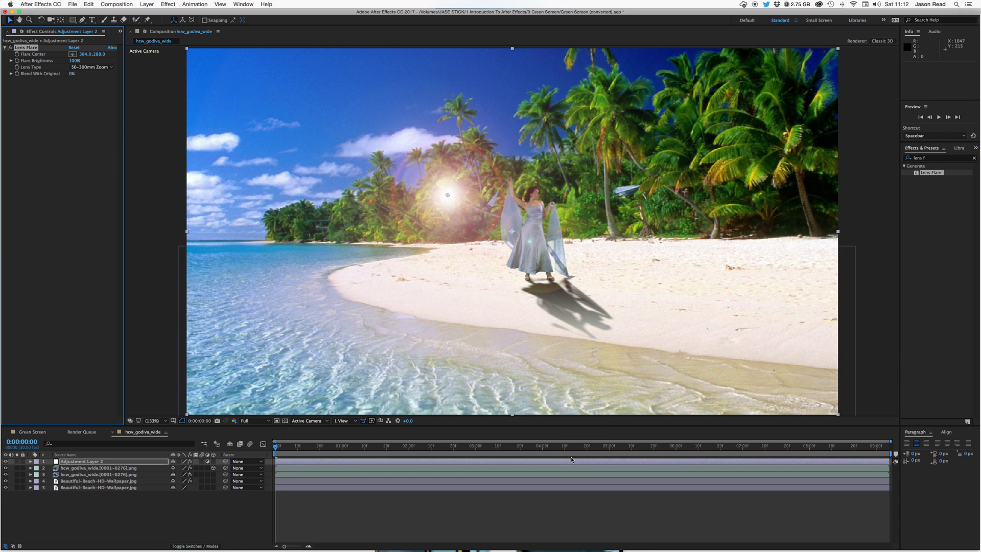
- Place the flare centre in the upper-left sky with a 105mm Prime lens, then show the Green Screen composition
left_click_drag(445, 201, 365, 79)
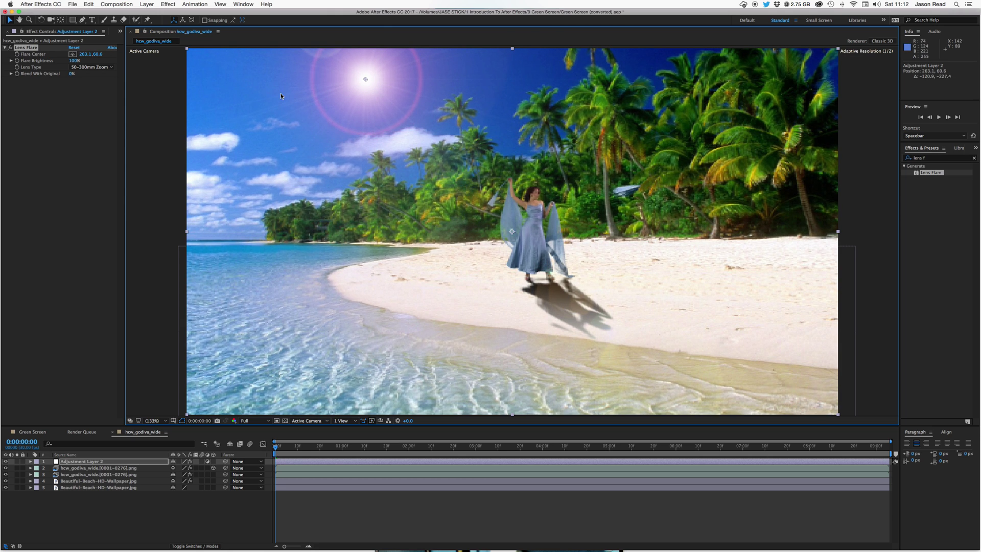
left_click(91, 67)
left_click(103, 90)
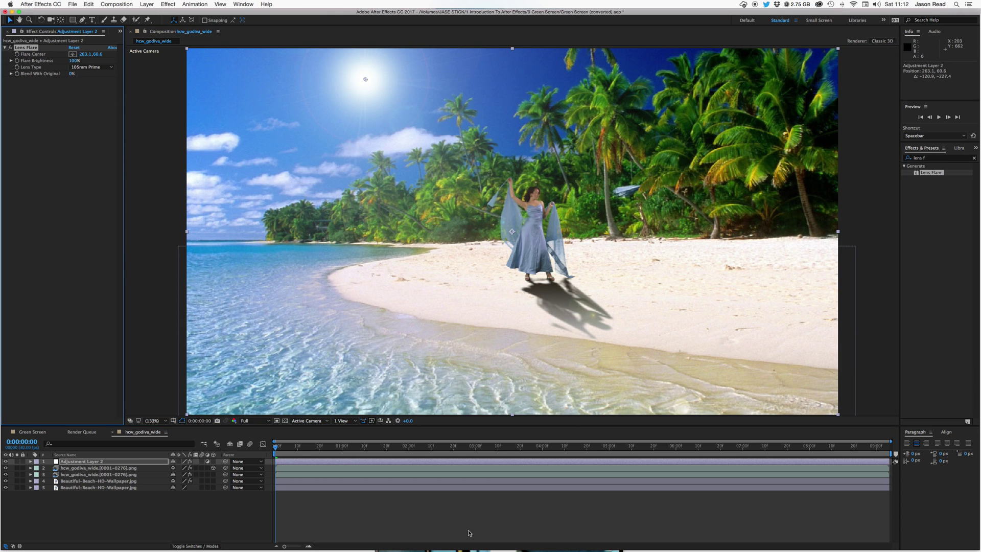
left_click(470, 518)
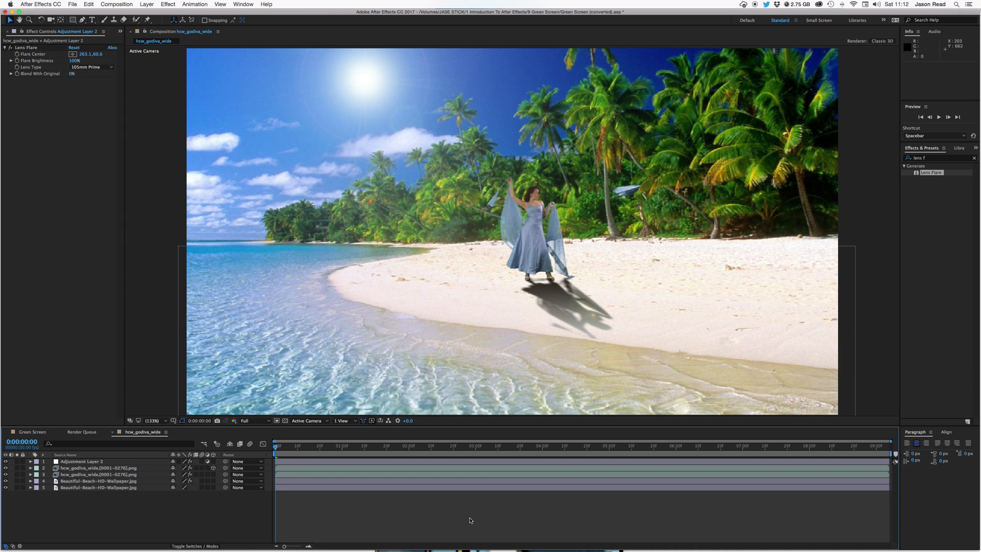
left_click(33, 432)
- Preview the Green Screen composition's dancer, shadow and sun flare, then stop playback
key("space")
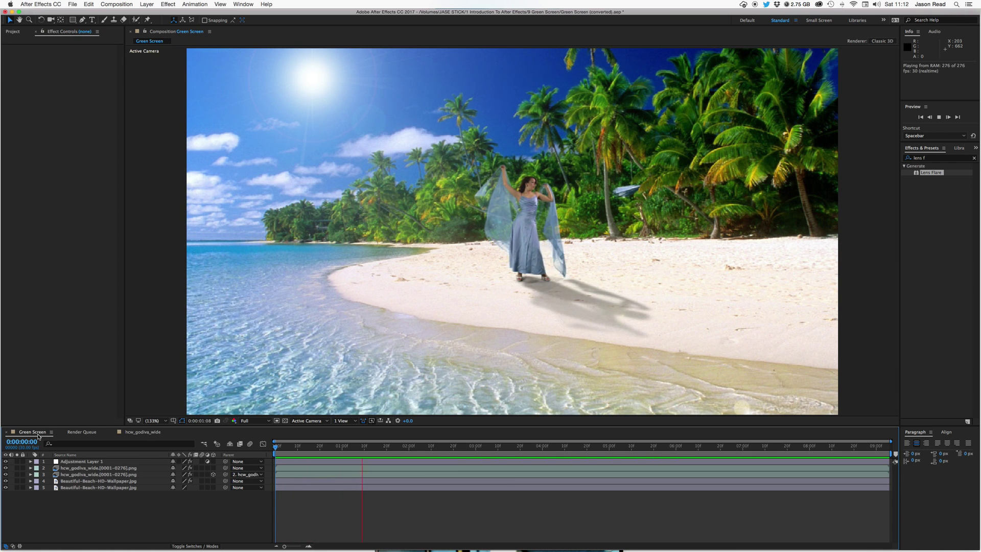
key("space")
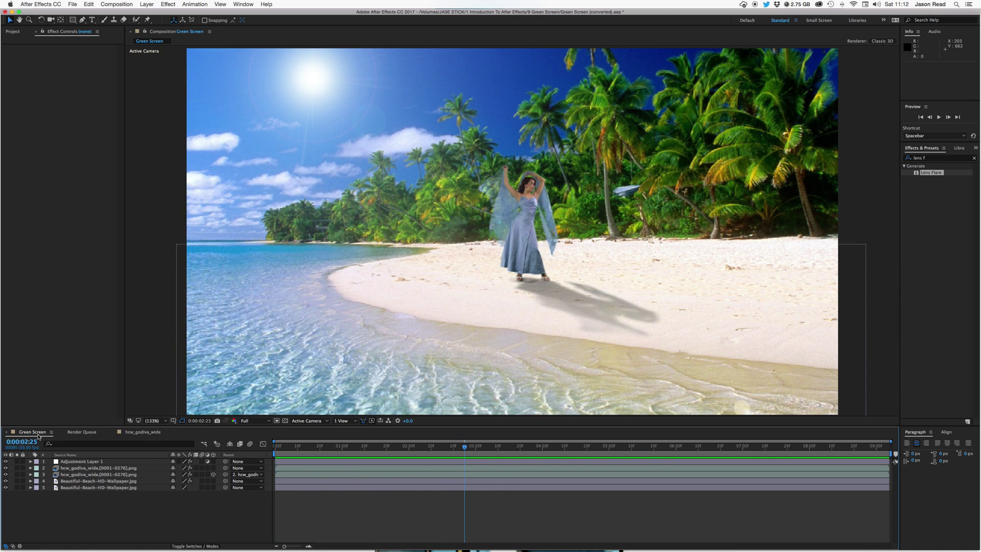